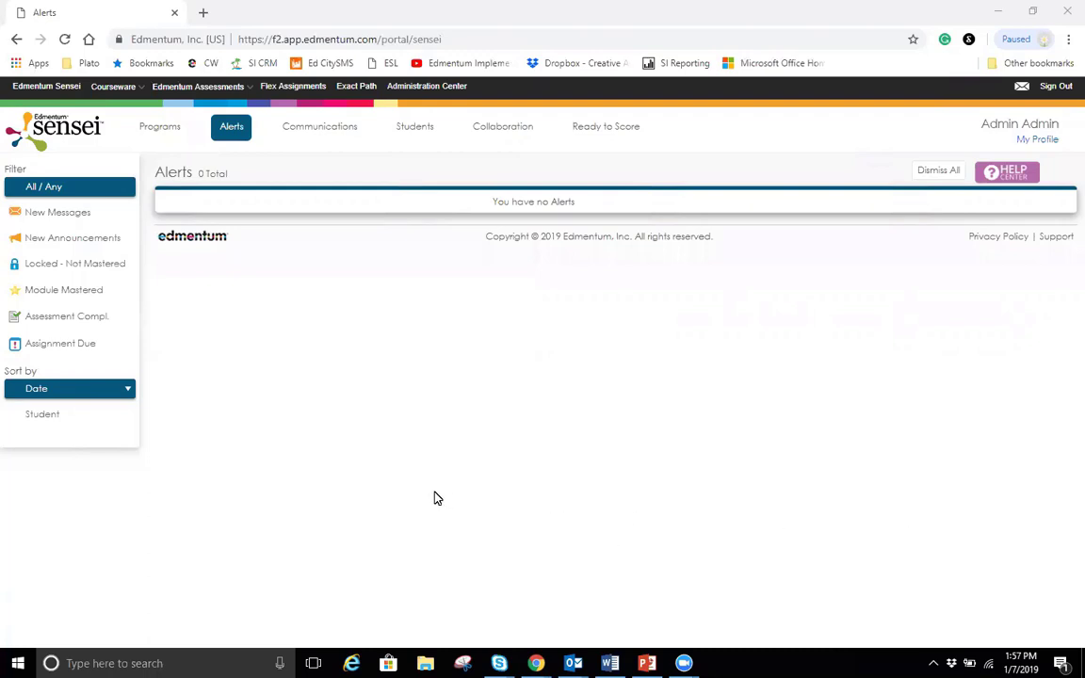
# Step: Open the account-level Gradebook Permissions in the Administration Center
pyautogui.click(414, 96)
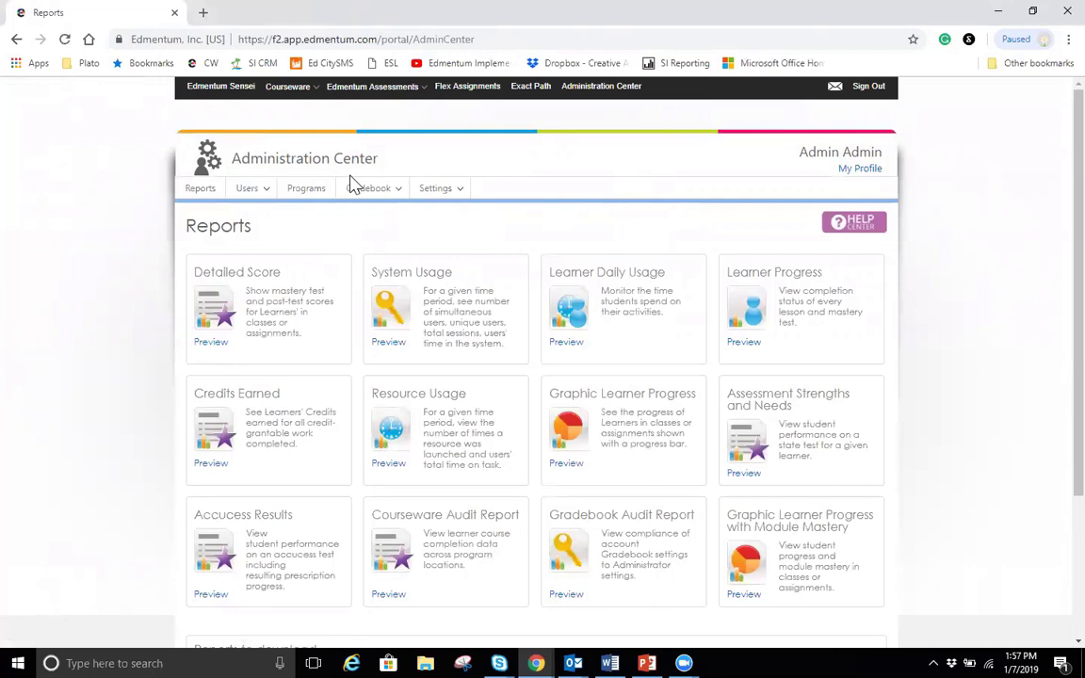
pyautogui.click(400, 194)
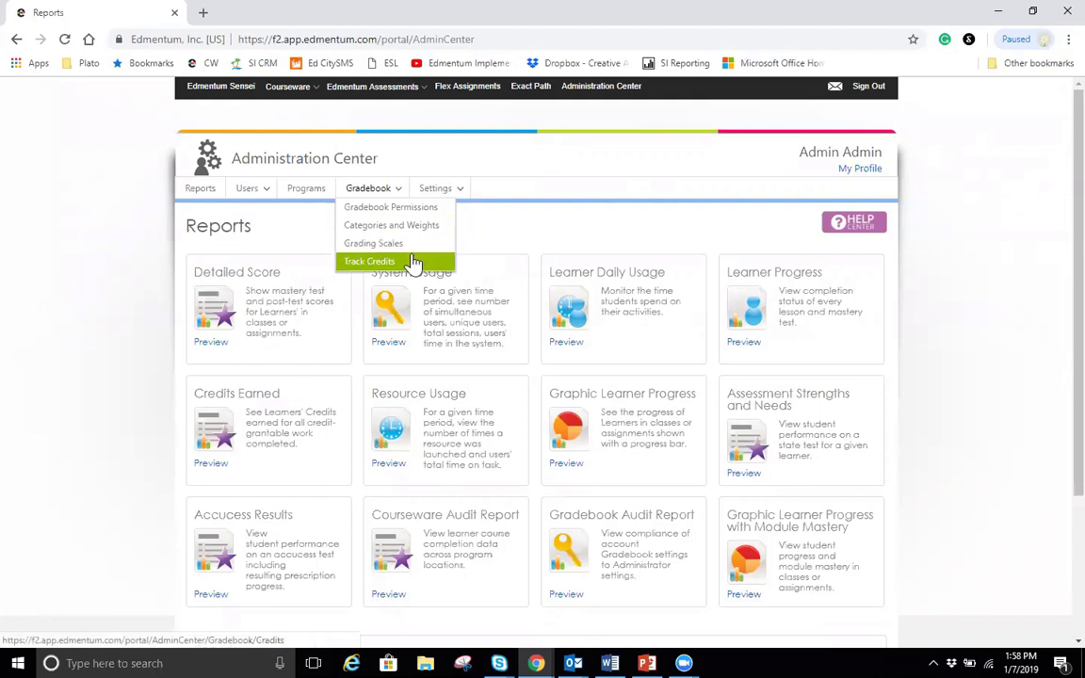
pyautogui.click(394, 208)
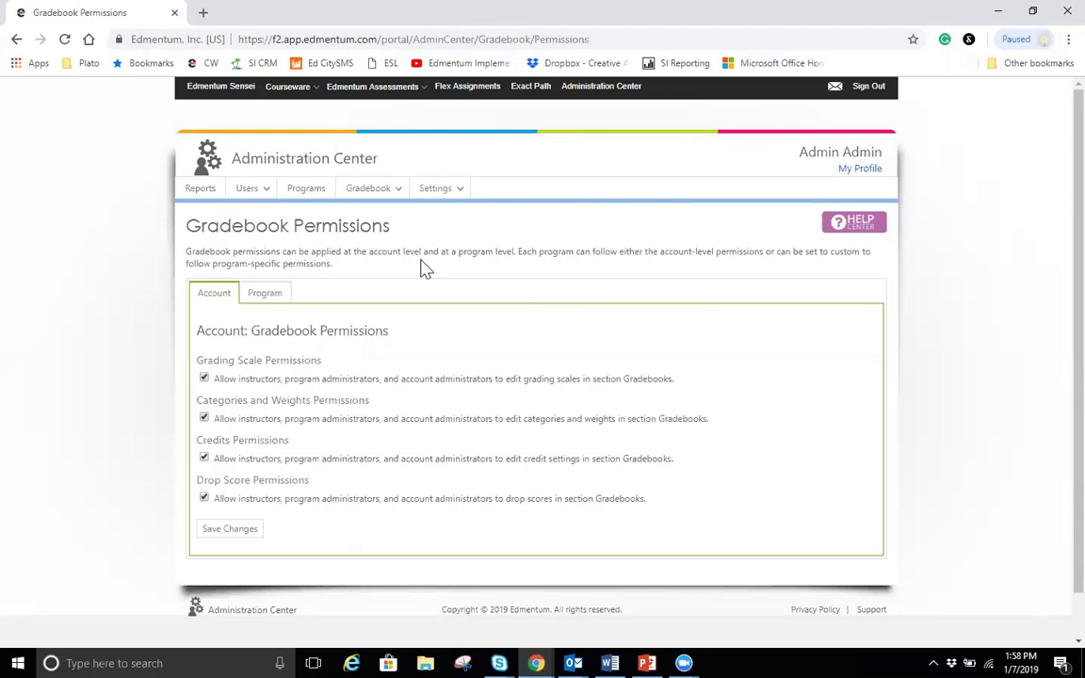
pyautogui.scroll(-1, 421, 272)
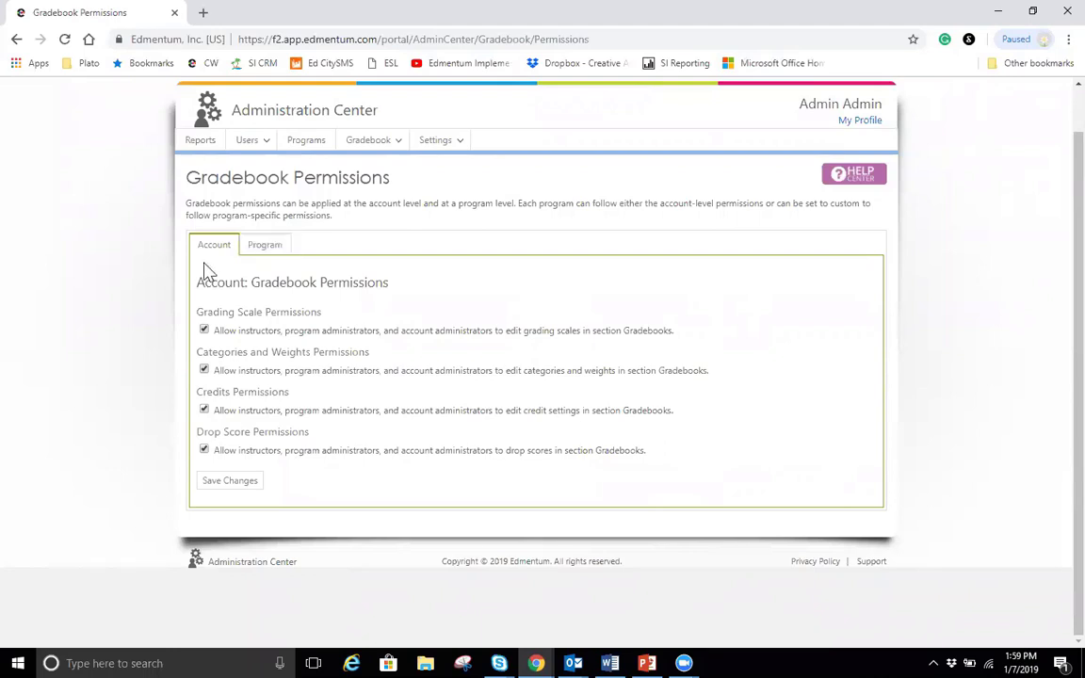
# Step: Review the program-level gradebook permissions for each program, from Cedar Ridge High School through Summer School 2017-18
pyautogui.click(271, 257)
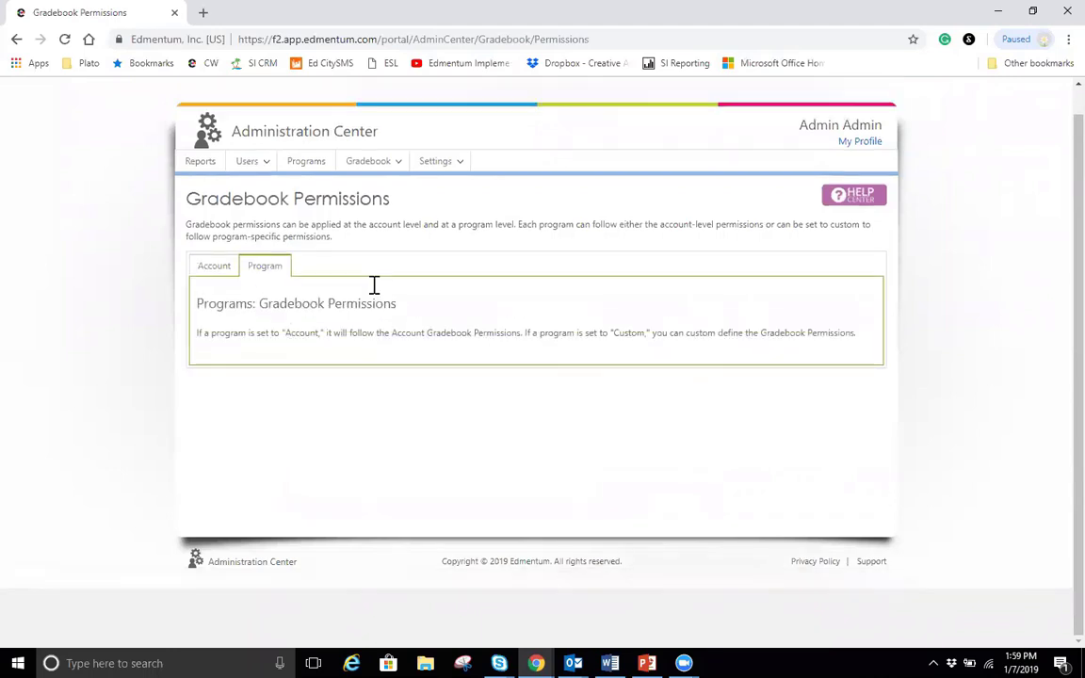
pyautogui.scroll(-1, 374, 284)
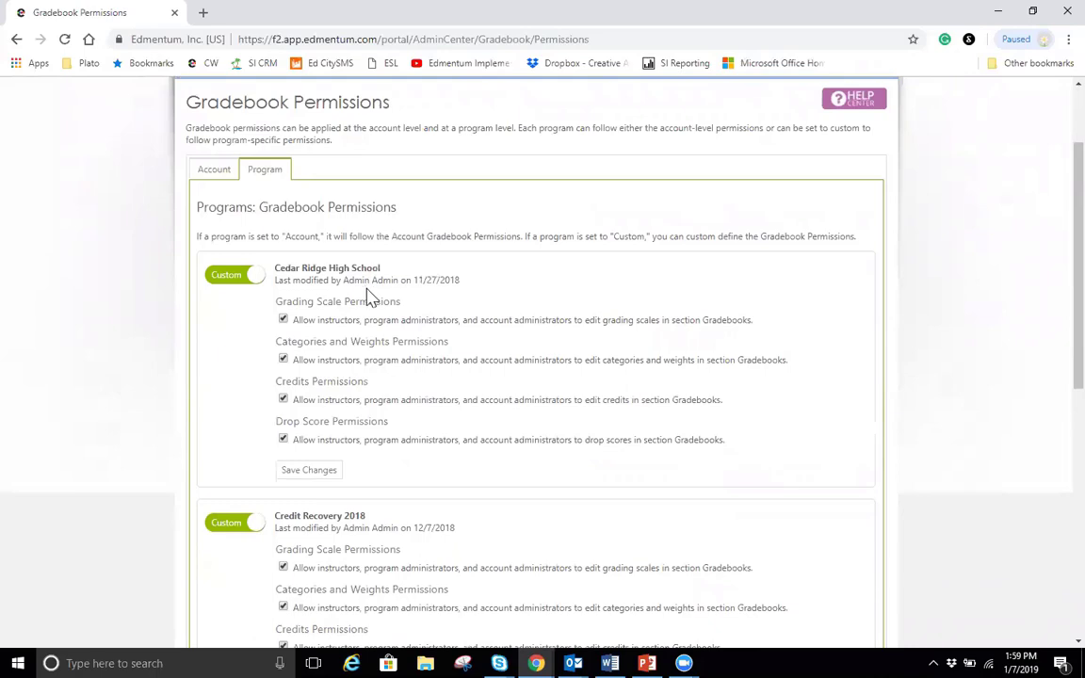
pyautogui.scroll(-1, 367, 295)
pyautogui.scroll(-7, 369, 288)
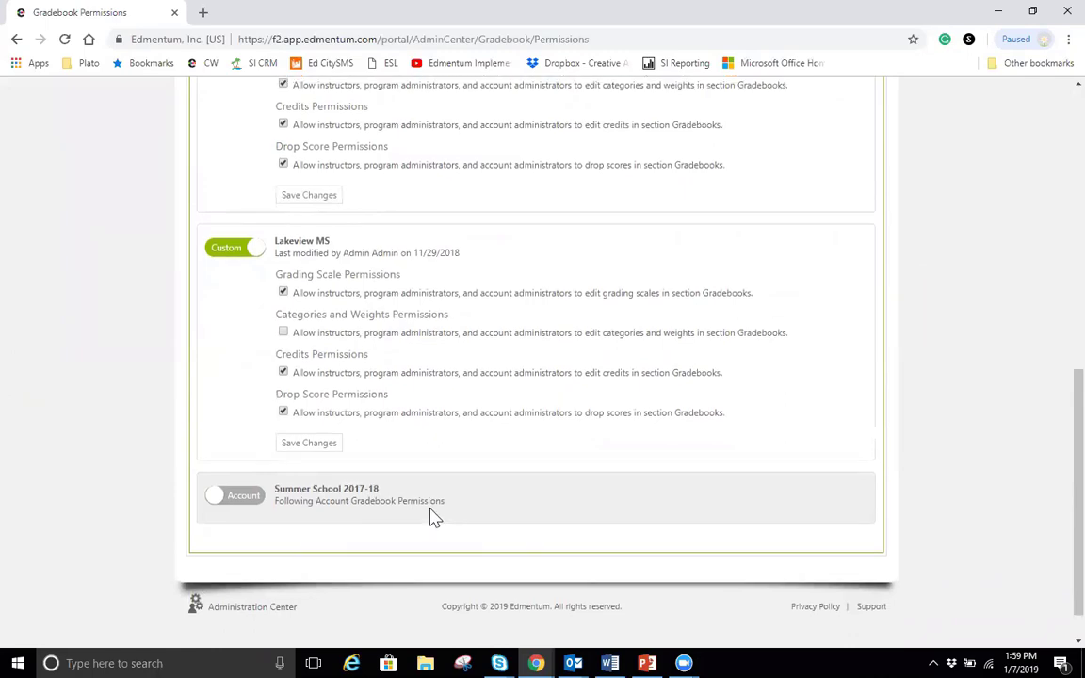
pyautogui.scroll(4, 428, 514)
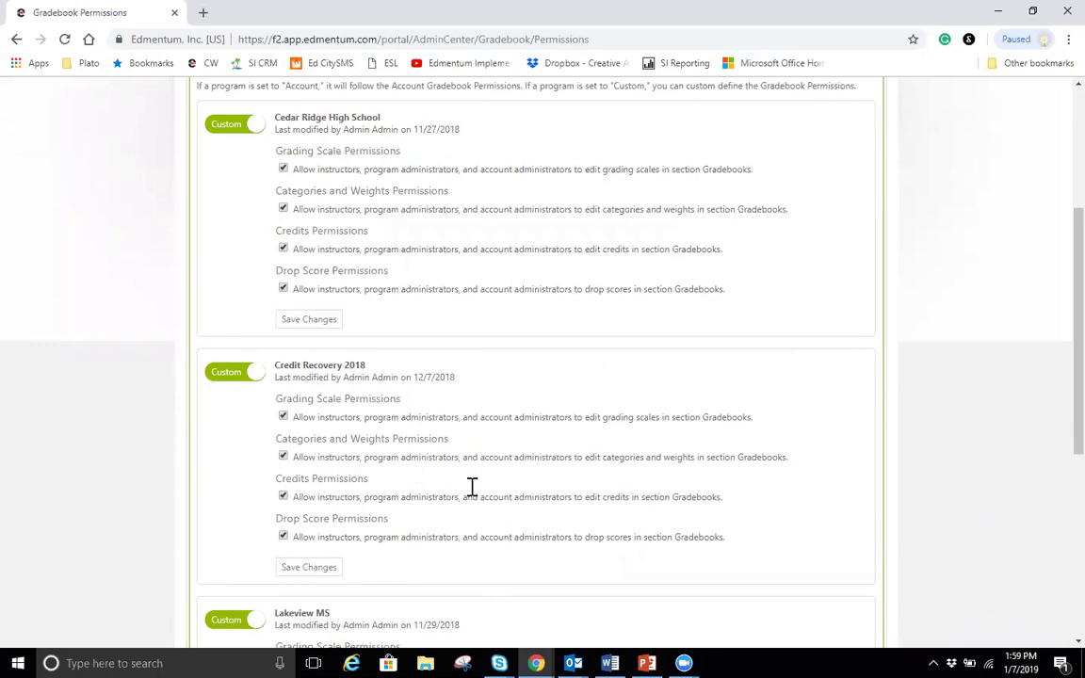
pyautogui.scroll(1, 471, 483)
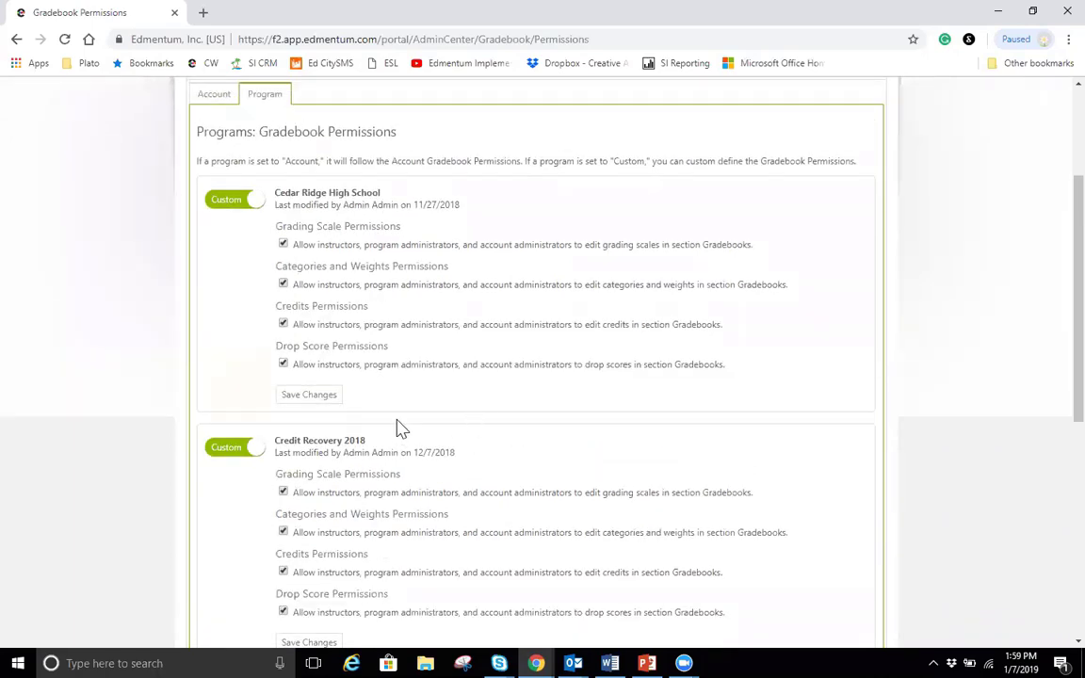
pyautogui.scroll(2, 411, 438)
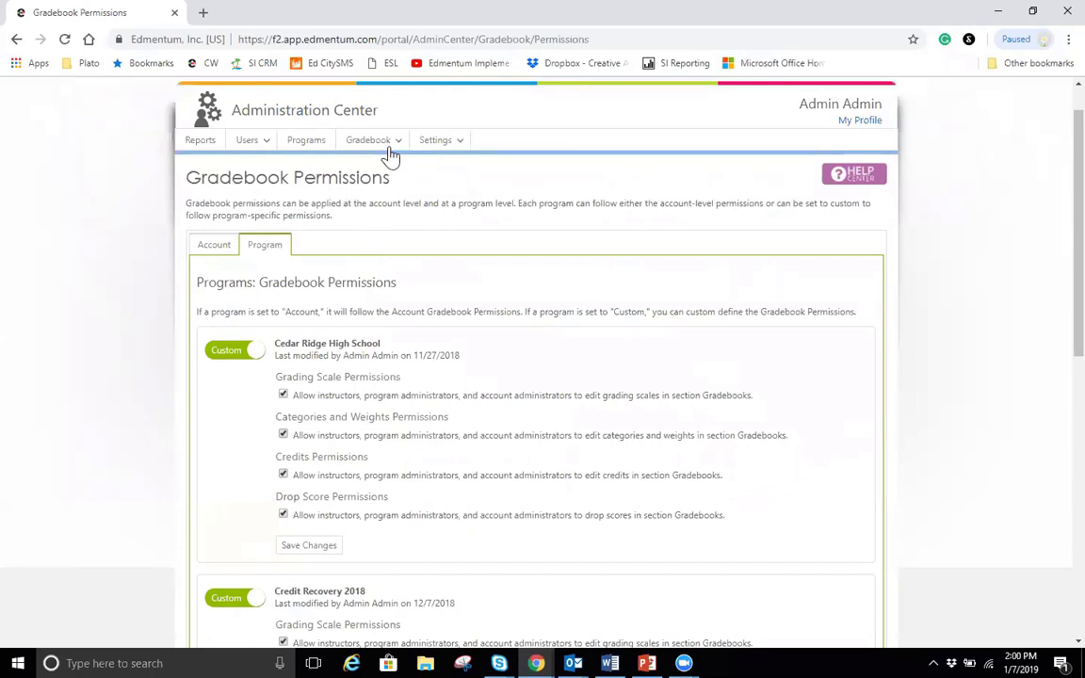
# Step: Open the account-level categories and weights of PLATO Course Accounting, Semester A and review its weighting options
pyautogui.moveTo(391, 151)
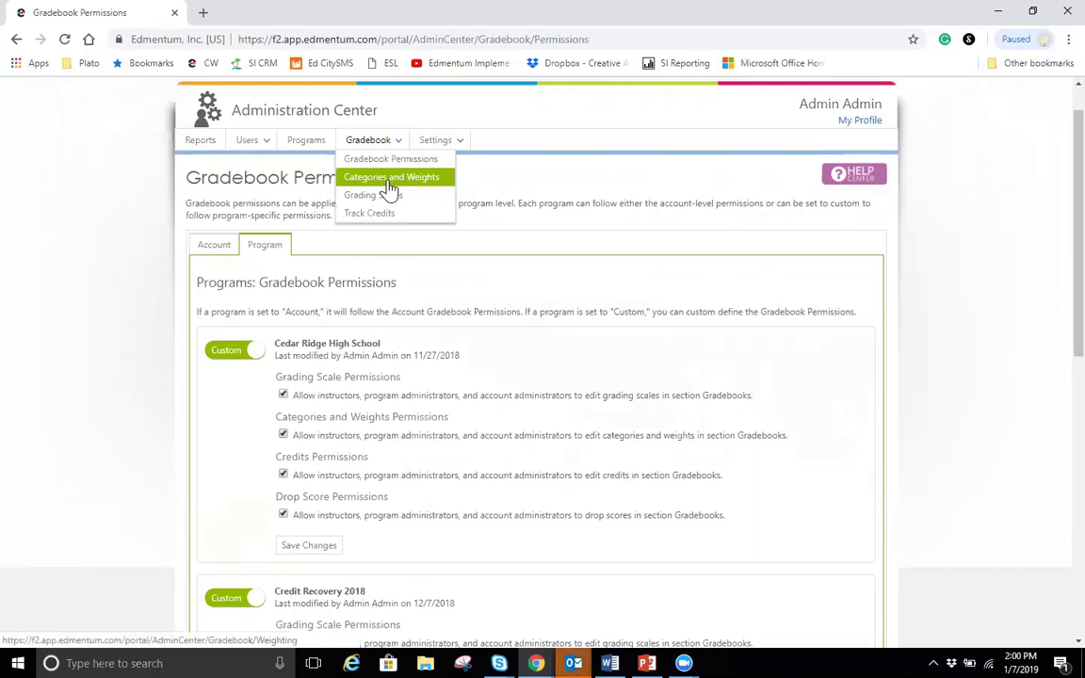
pyautogui.click(391, 185)
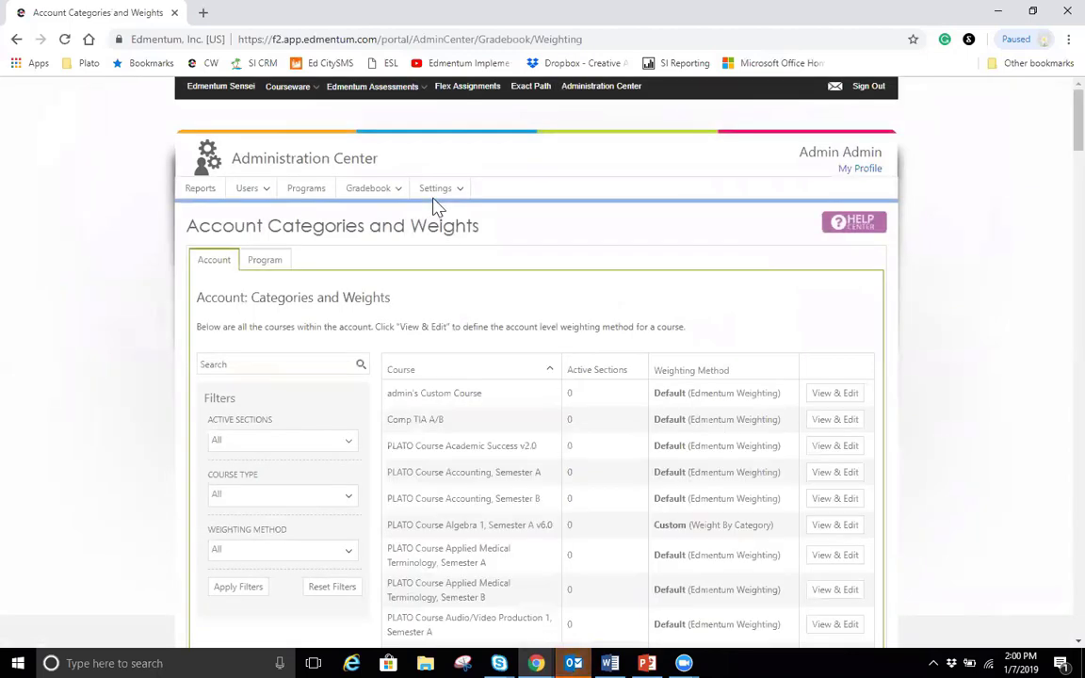
pyautogui.scroll(-3, 533, 213)
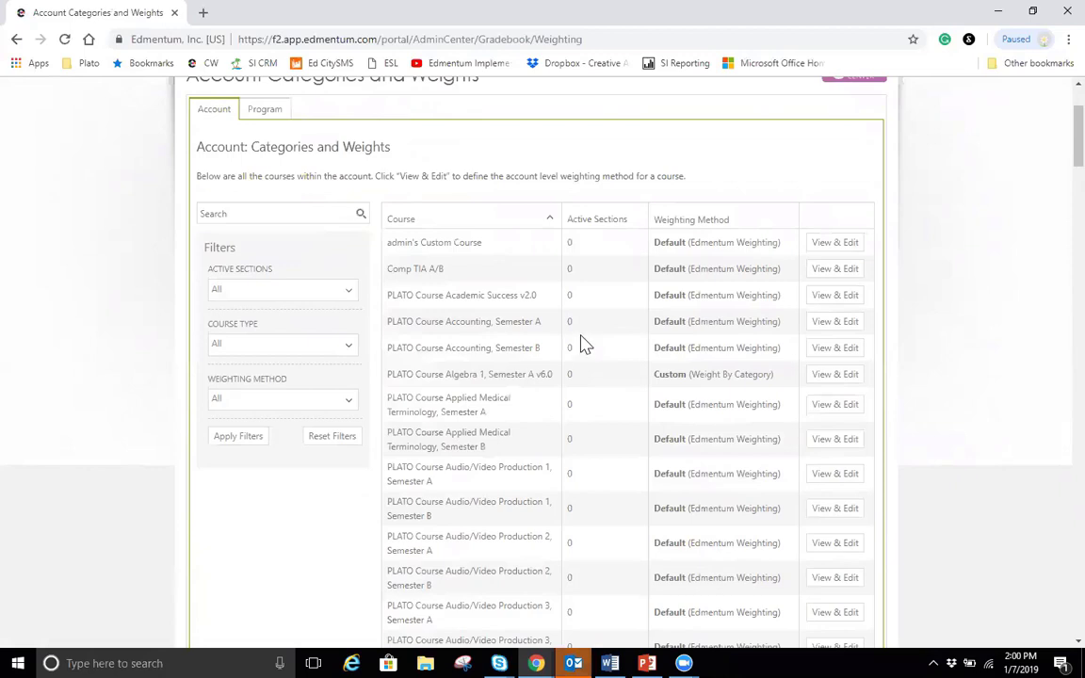
pyautogui.click(844, 330)
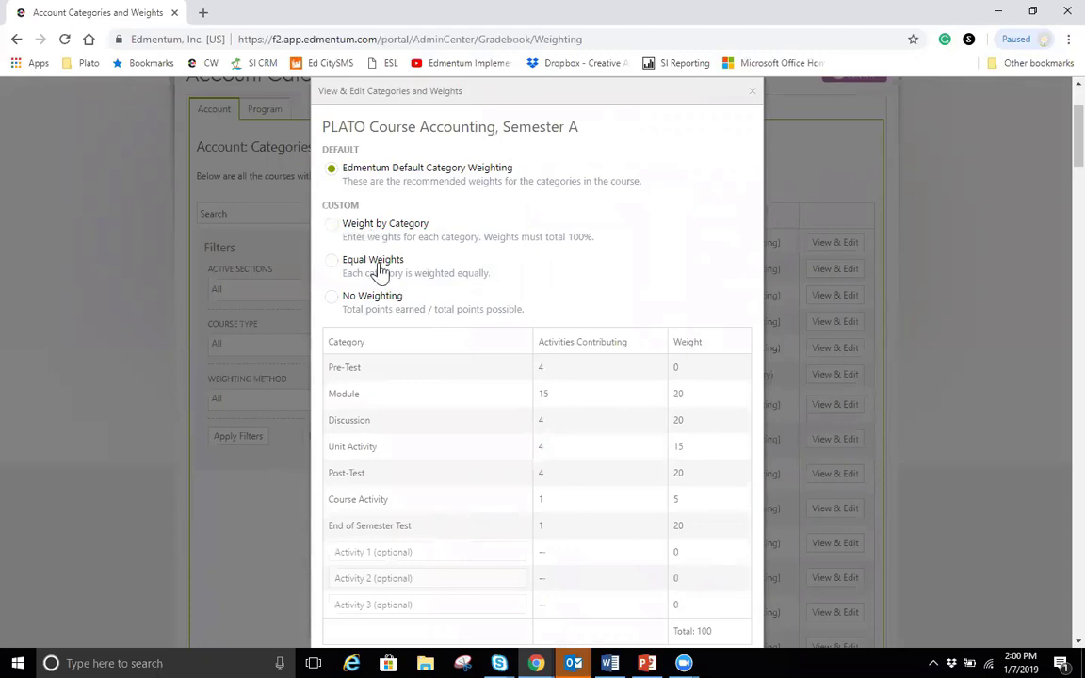
pyautogui.scroll(-2, 386, 250)
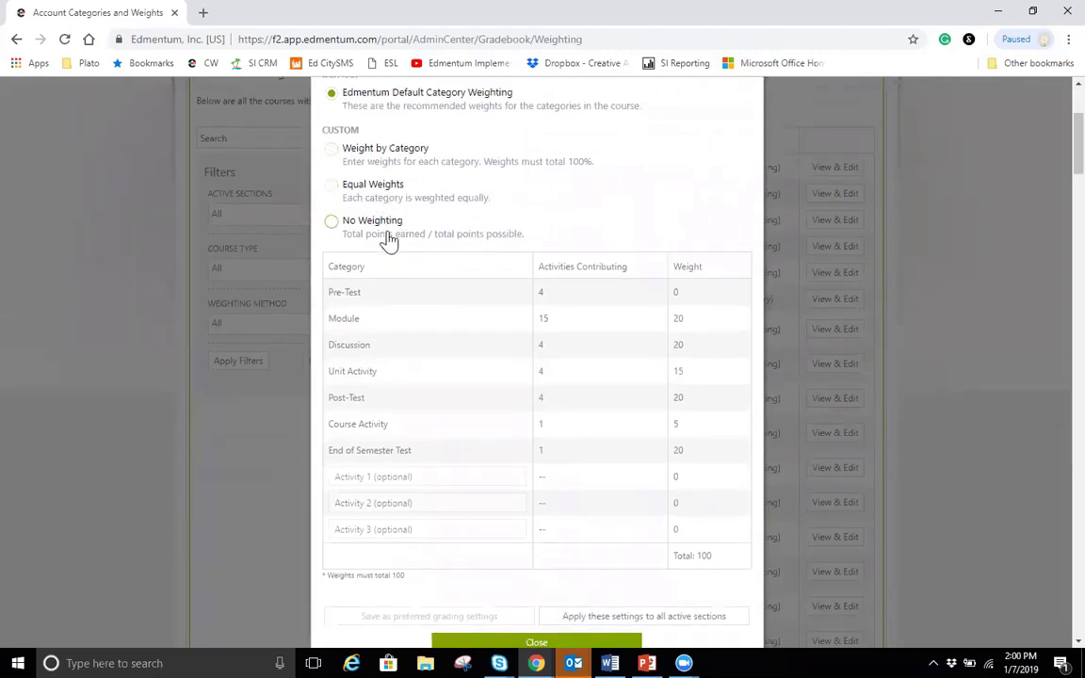
pyautogui.scroll(-2, 577, 300)
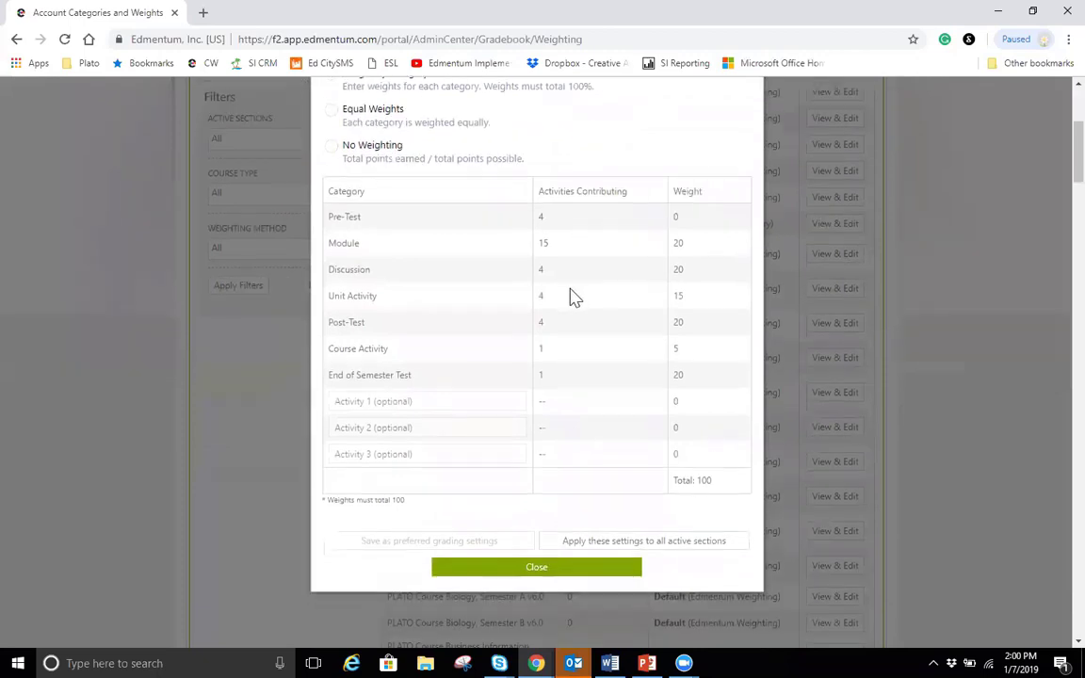
pyautogui.scroll(2, 572, 296)
pyautogui.scroll(2, 368, 264)
pyautogui.scroll(-1, 377, 268)
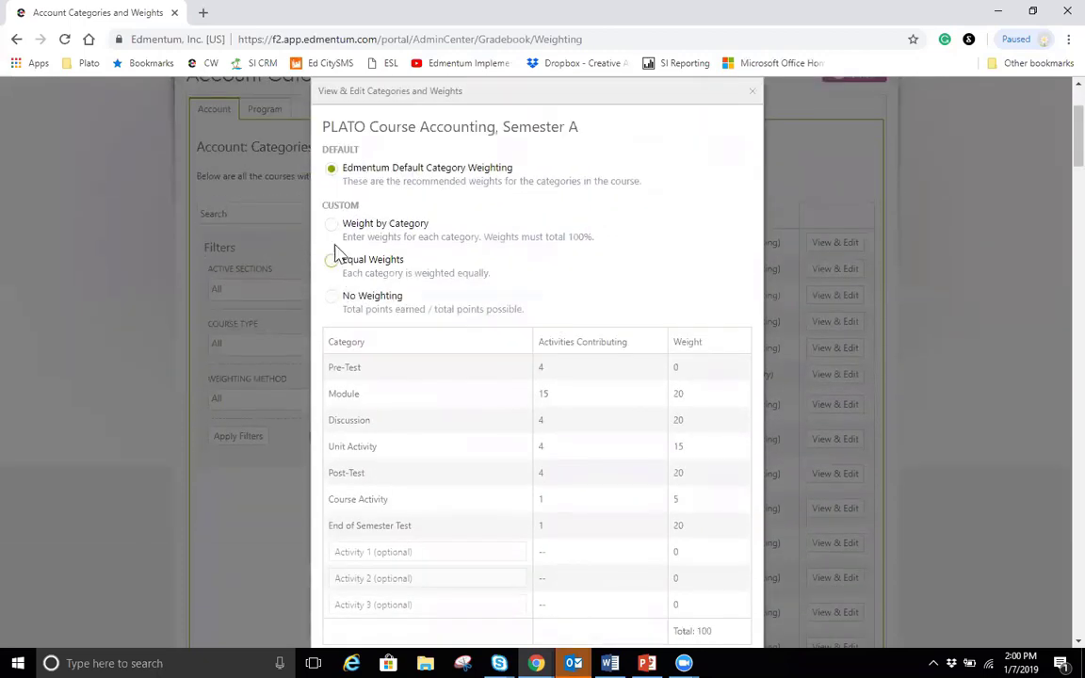
# Step: Switch PLATO Course Accounting, Semester A to Weight by Category and save it as the preferred grading settings
pyautogui.click(331, 226)
pyautogui.scroll(-1, 596, 383)
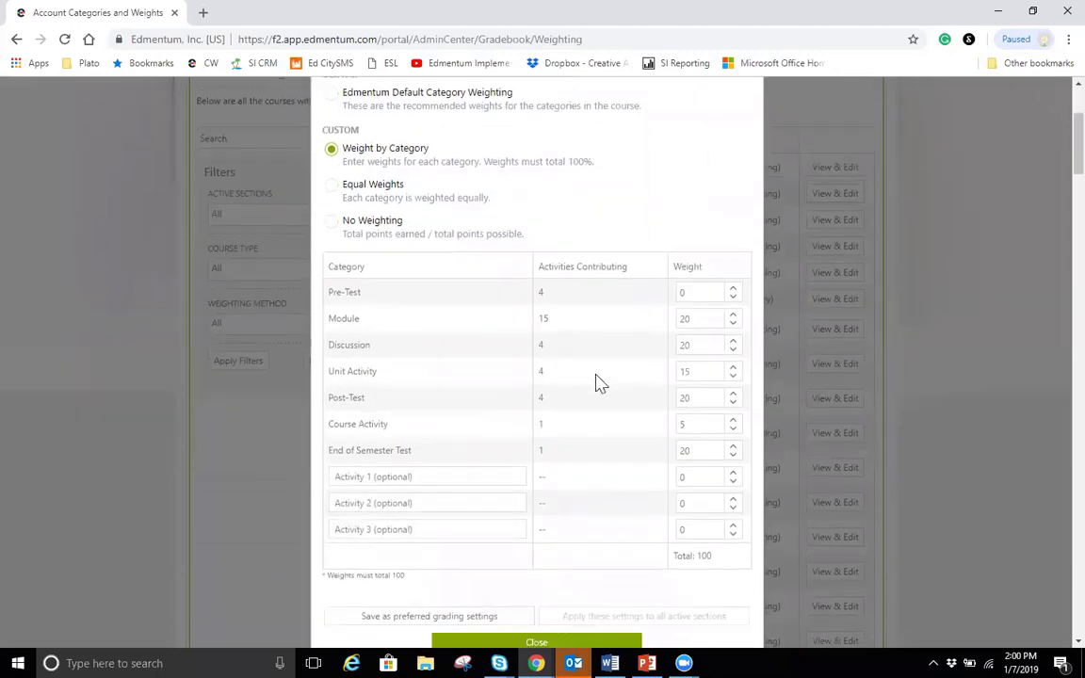
pyautogui.scroll(-1, 751, 323)
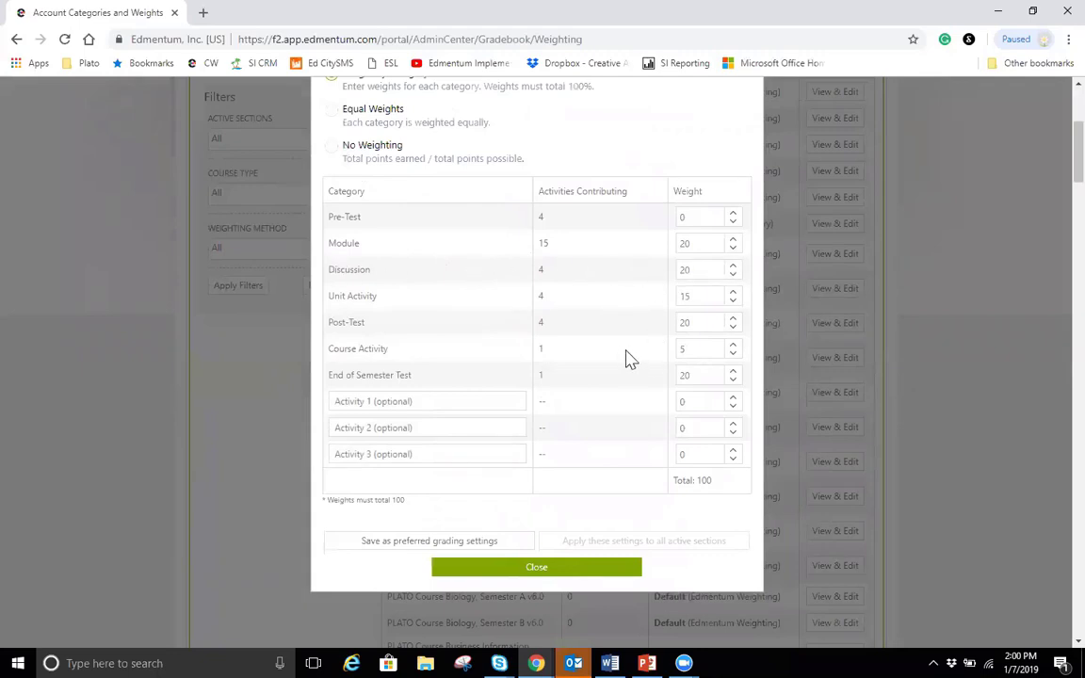
pyautogui.scroll(-1, 625, 358)
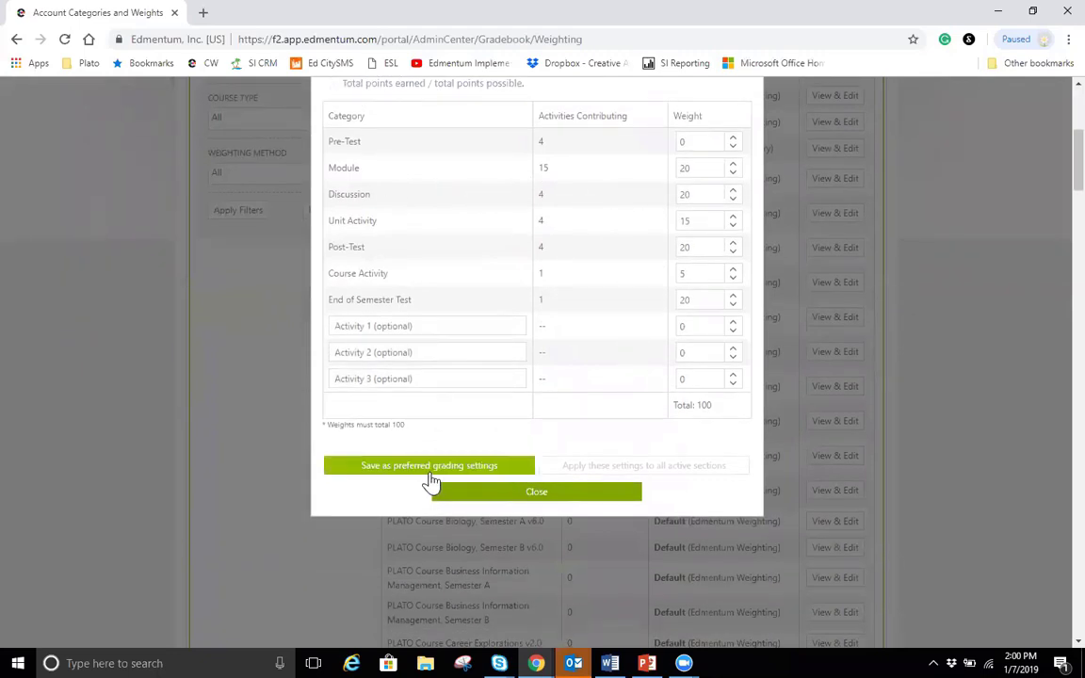
pyautogui.click(430, 476)
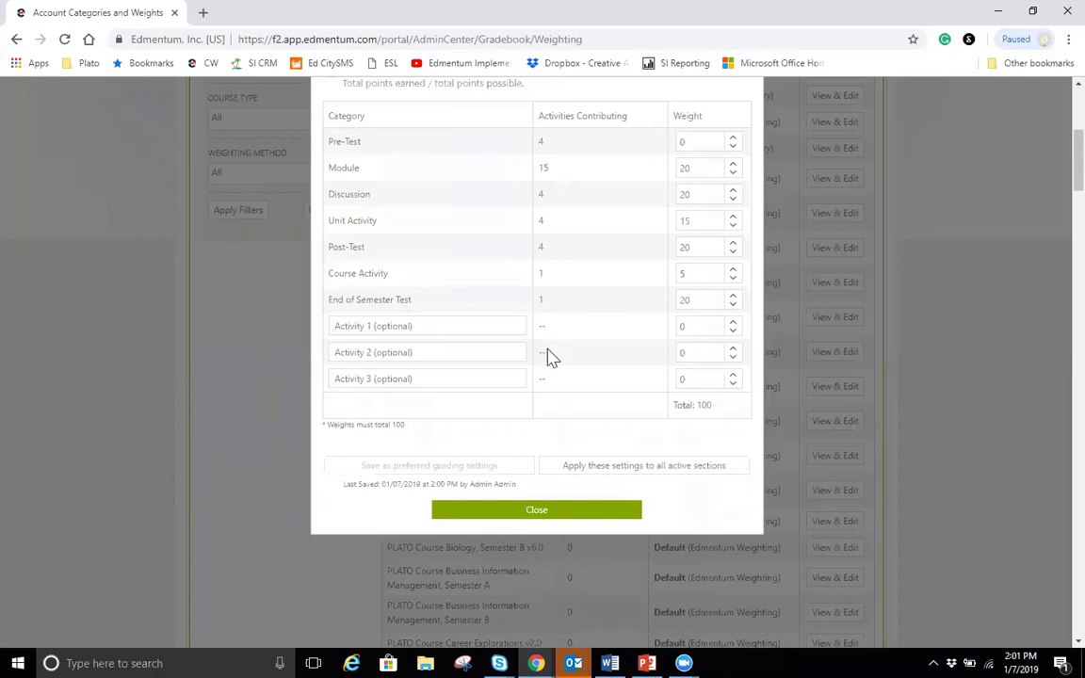
# Step: Apply the selected weighting method to all active sections of the course and close its weighting settings
pyautogui.click(587, 474)
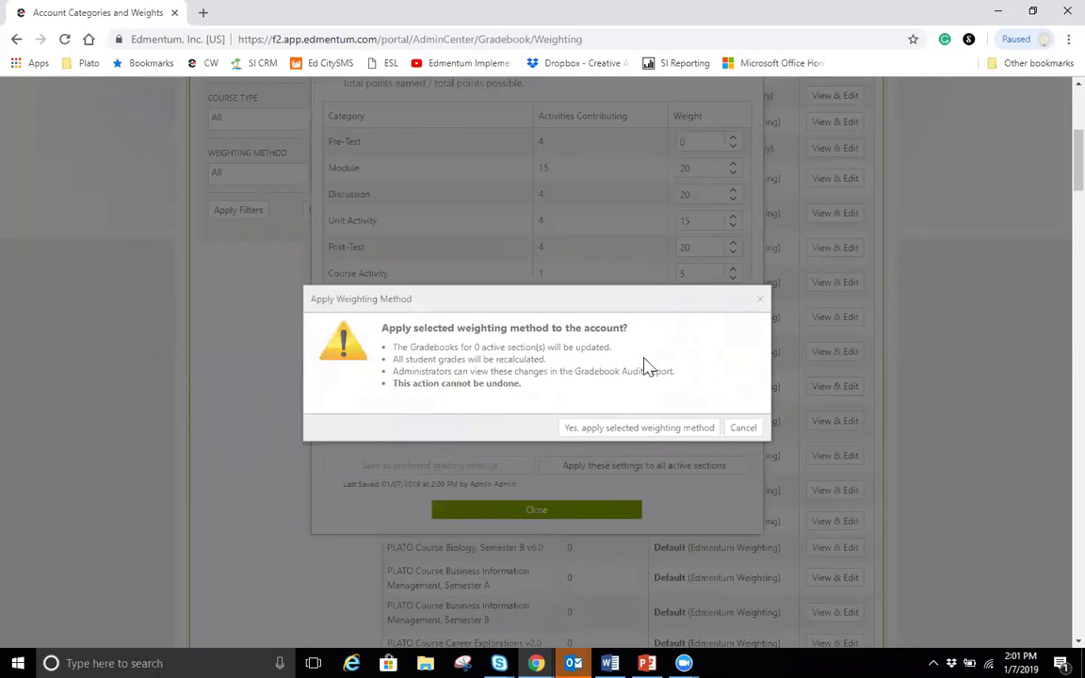
pyautogui.click(649, 431)
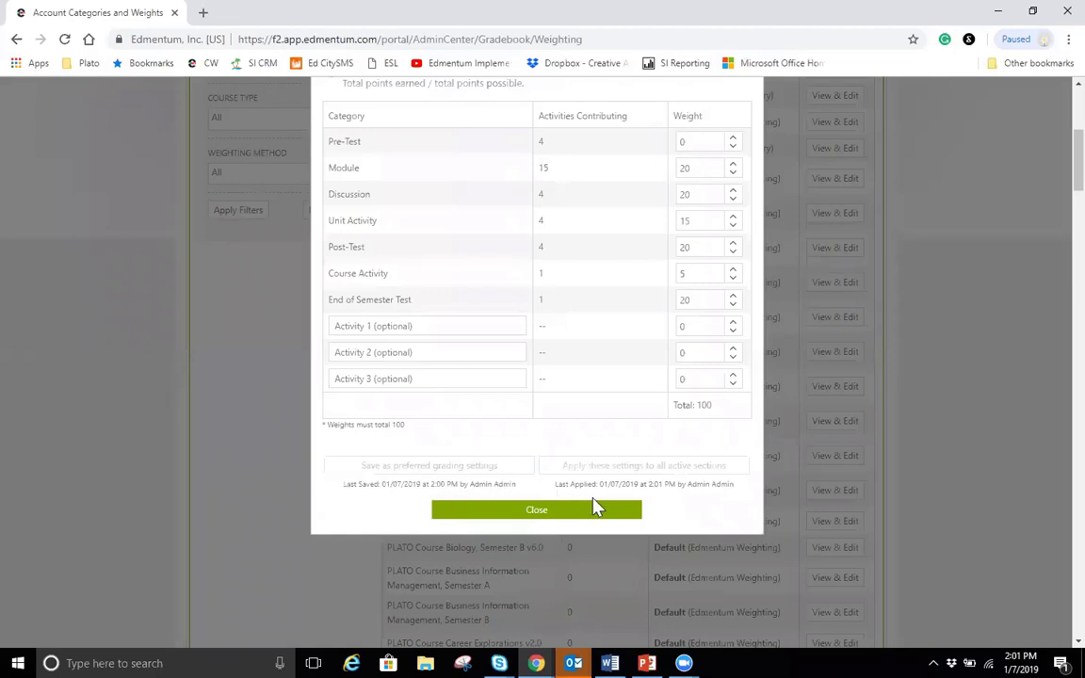
pyautogui.scroll(1, 607, 504)
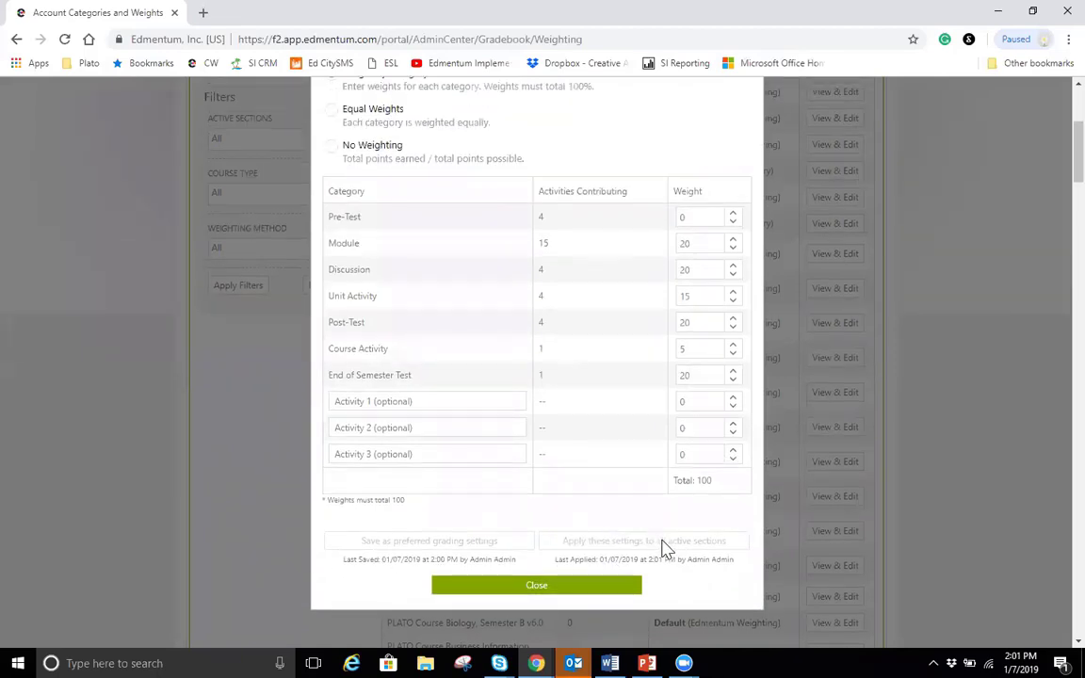
pyautogui.scroll(3, 664, 547)
pyautogui.click(754, 169)
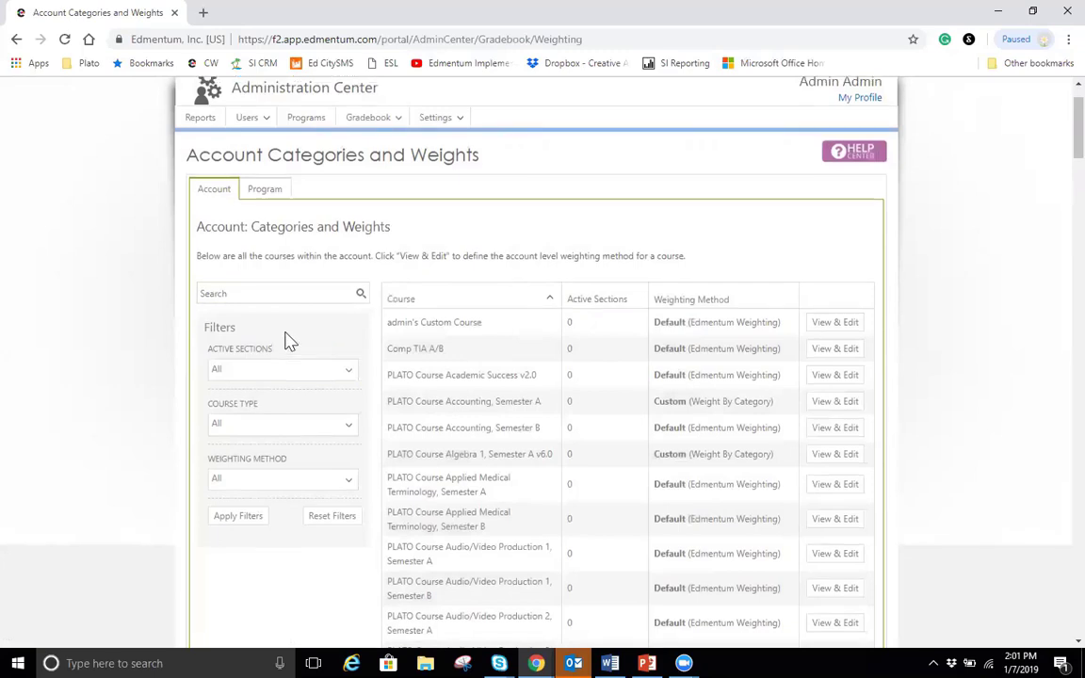
pyautogui.scroll(1, 247, 314)
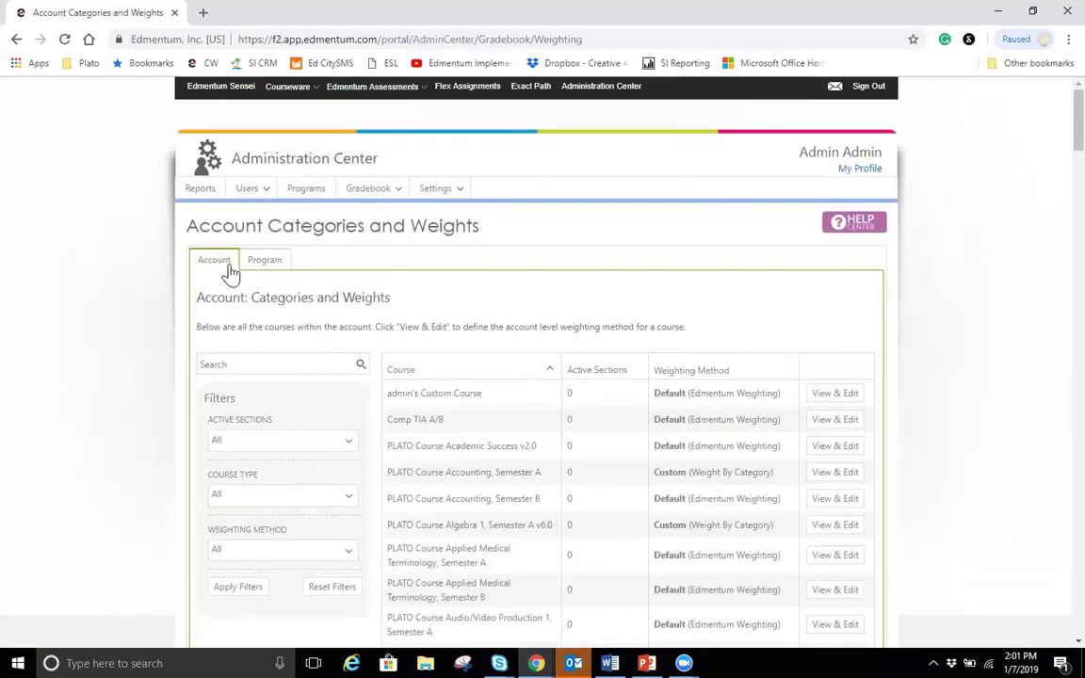
# Step: Go to the Cedar Ridge High School program in Courseware and open its Manage Courses page
pyautogui.click(367, 191)
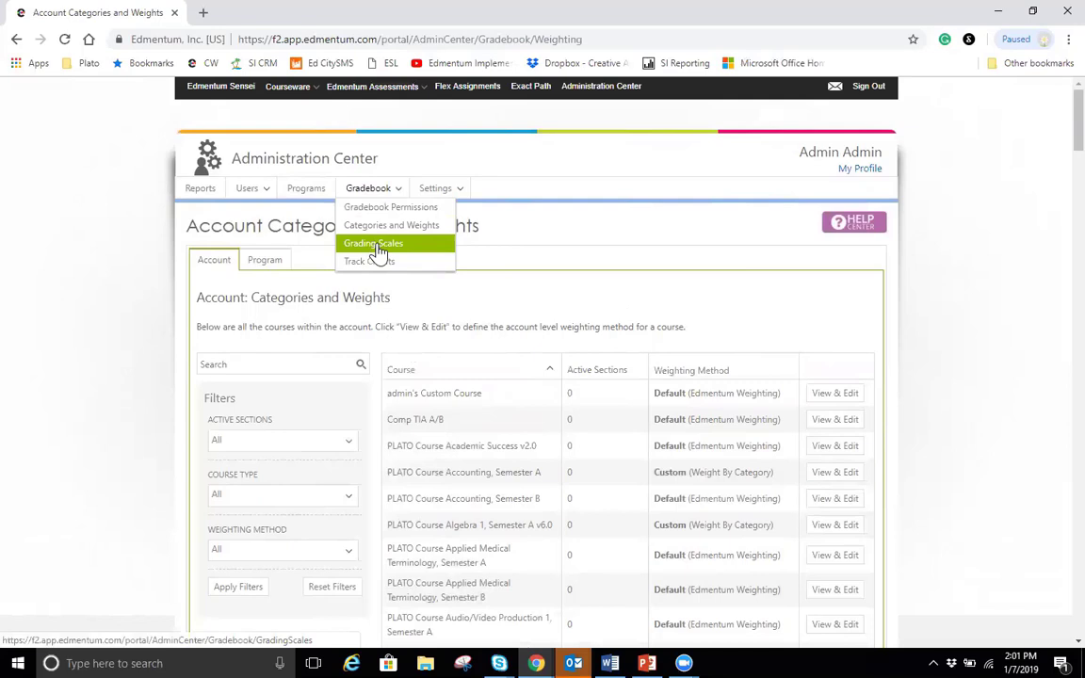
pyautogui.click(288, 86)
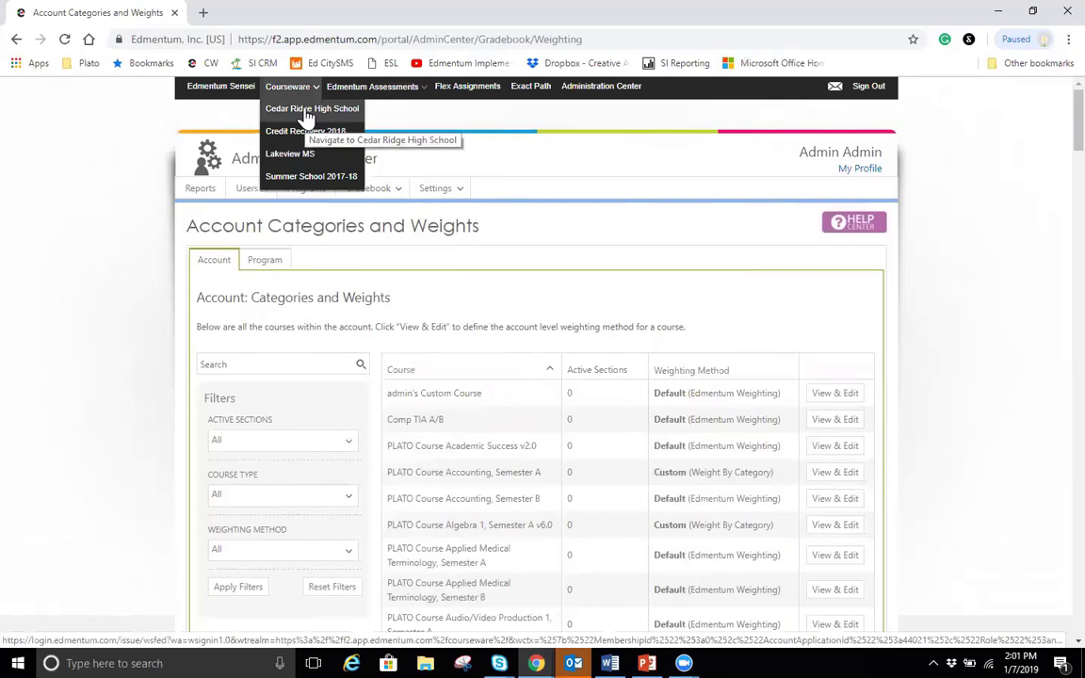
pyautogui.click(308, 121)
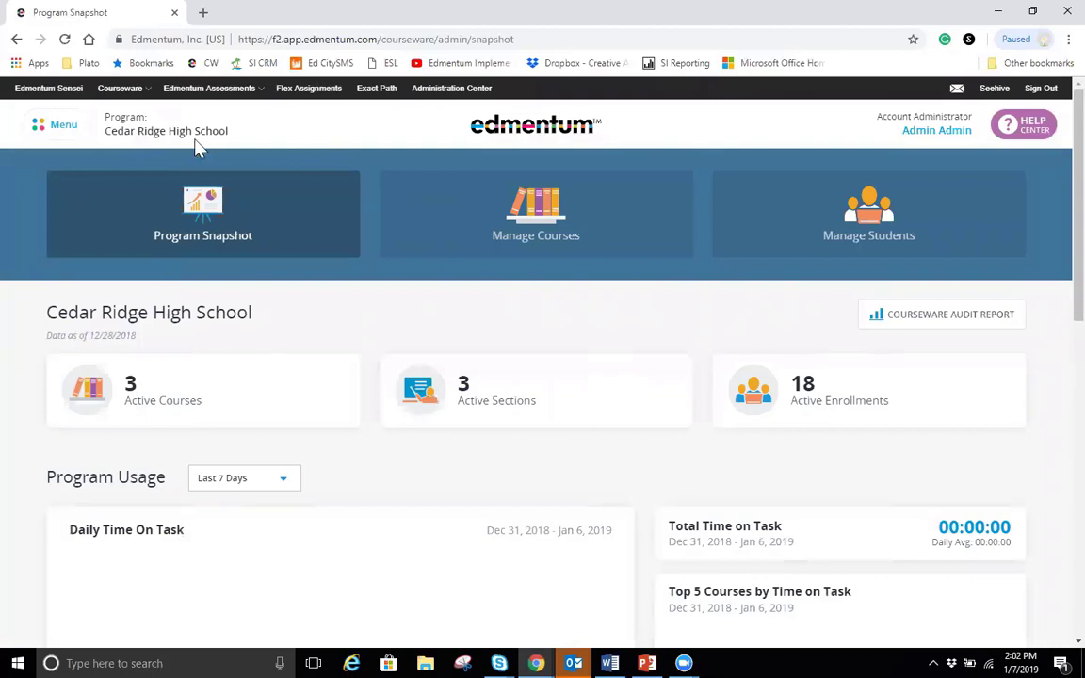
pyautogui.click(52, 137)
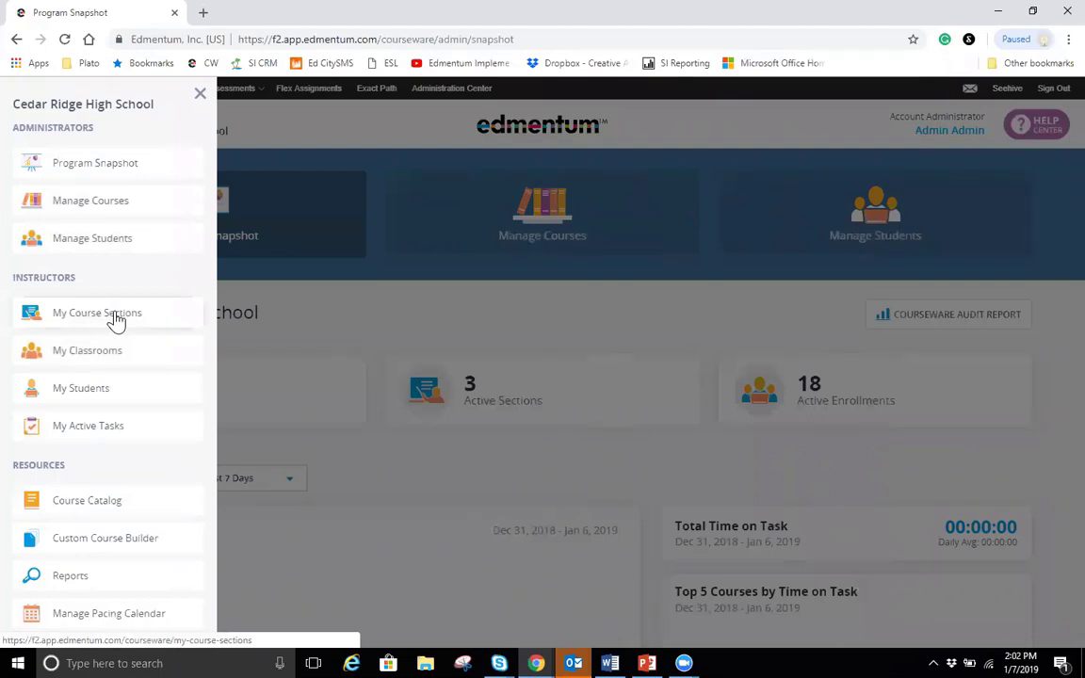
pyautogui.click(64, 213)
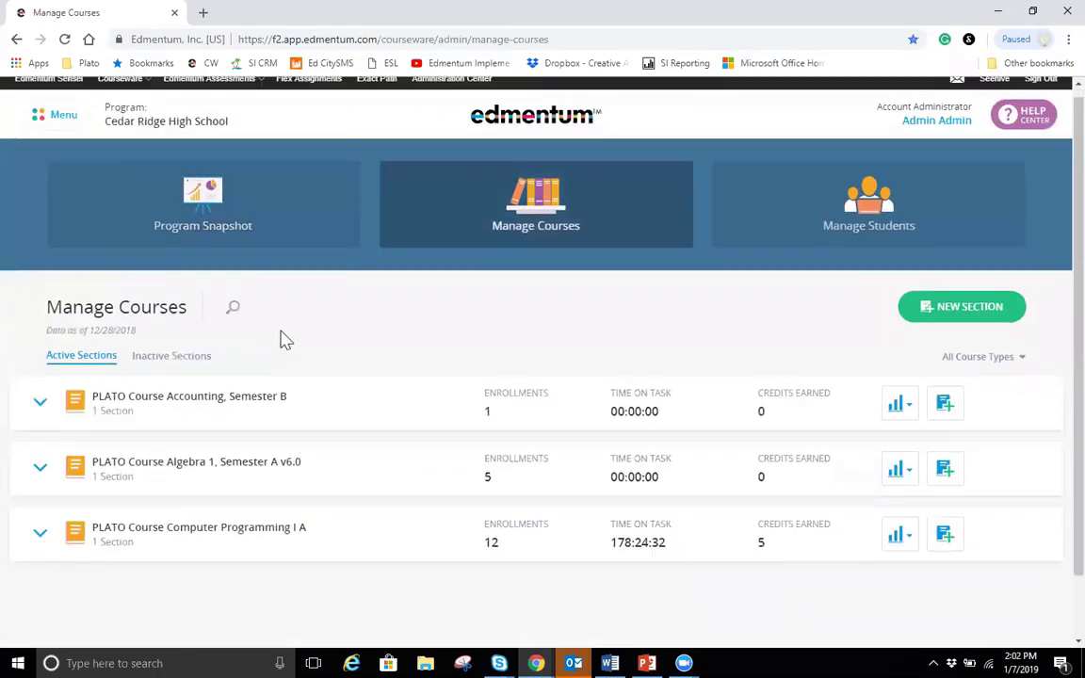
pyautogui.scroll(-1, 286, 339)
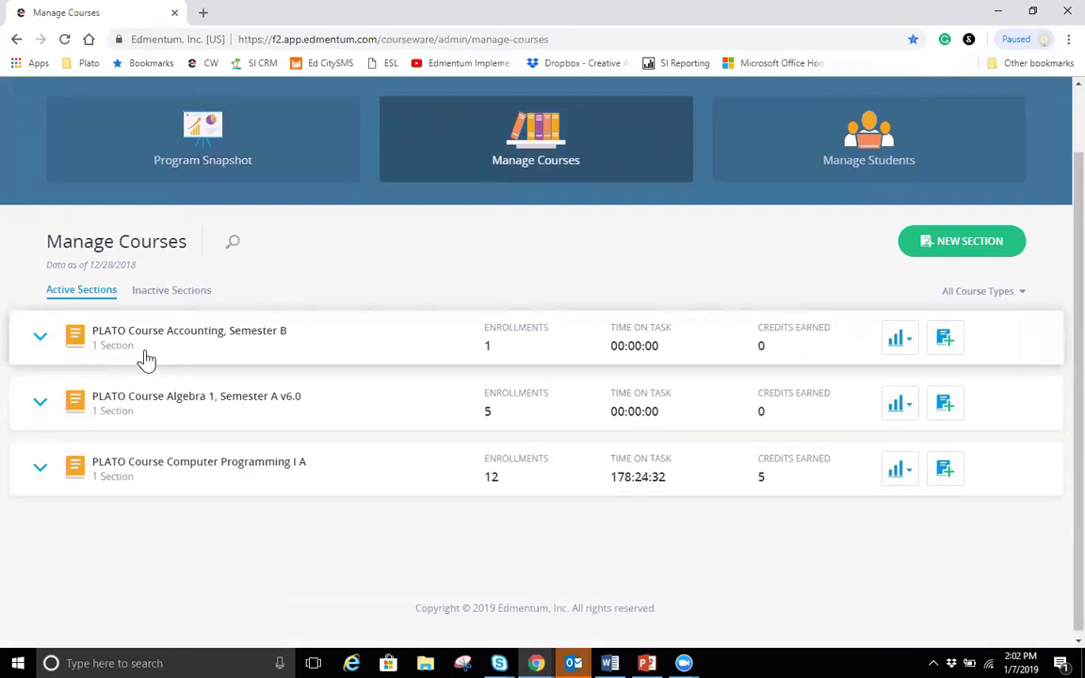
# Step: Expand PLATO Course Accounting, Semester B and PLATO Course Computer Programming I A to list their sections
pyautogui.click(245, 339)
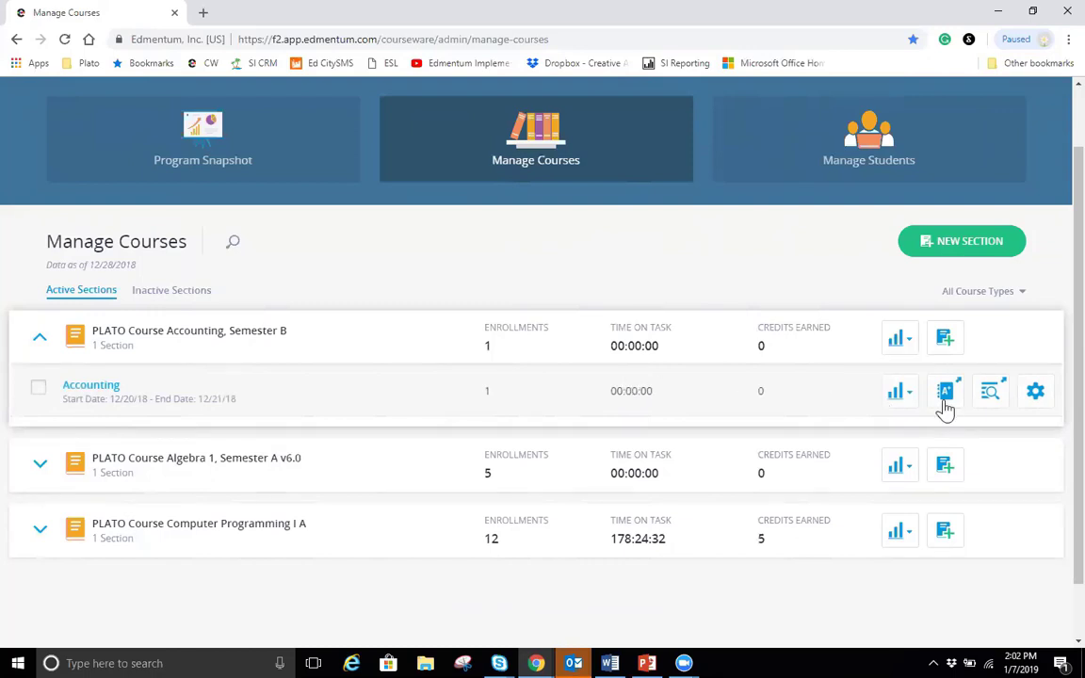
pyautogui.scroll(-1, 203, 526)
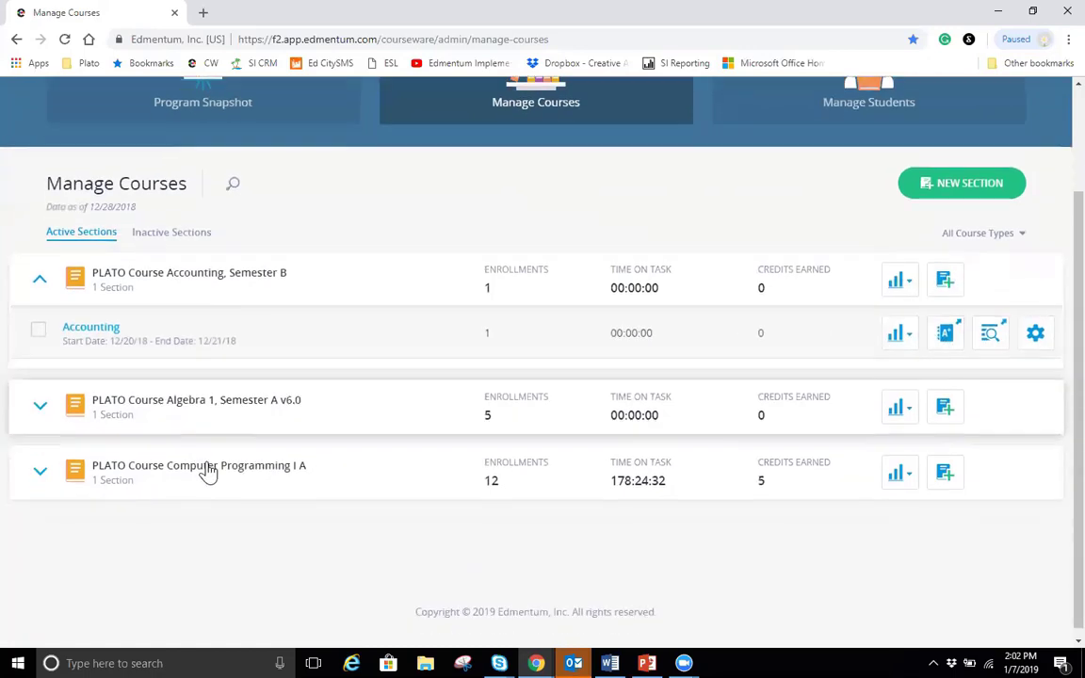
pyautogui.click(156, 474)
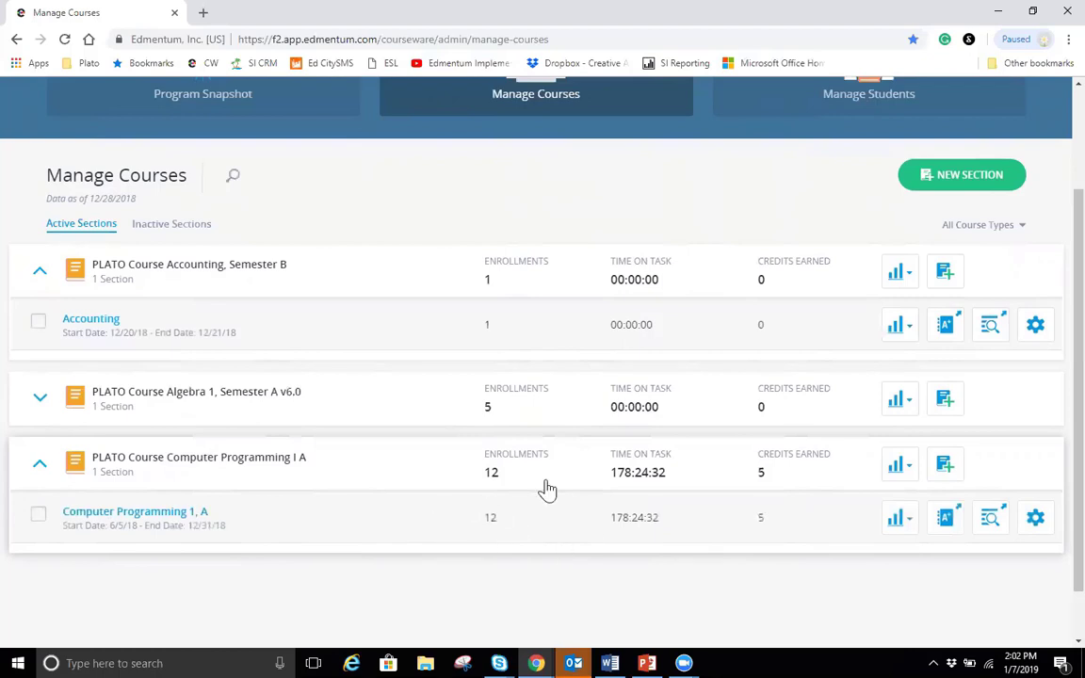
# Step: Open the gradebook of the Computer Programming 1, A section and view the legend explanations for Dropped Score and Approve Credit
pyautogui.click(948, 518)
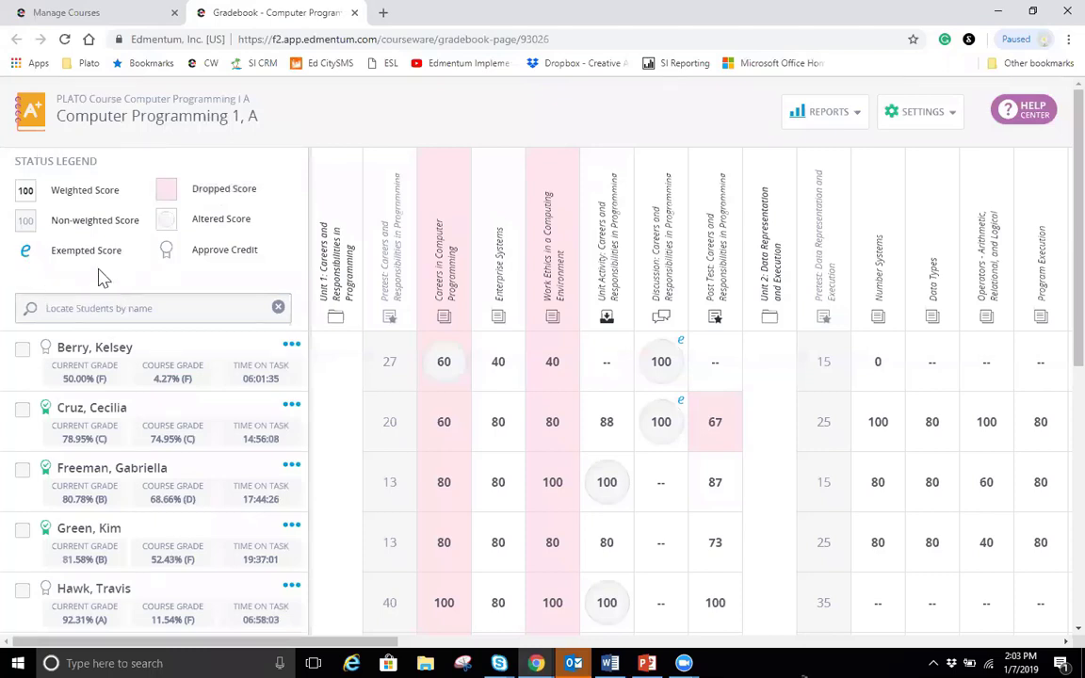
pyautogui.moveTo(72, 266)
pyautogui.moveTo(208, 200)
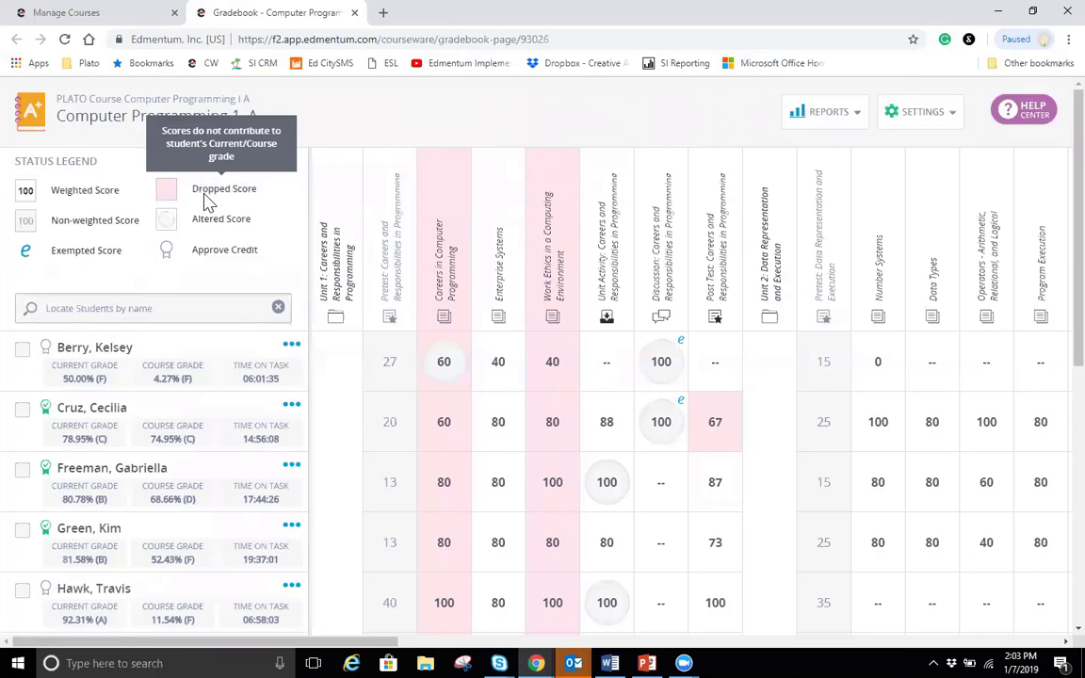
pyautogui.moveTo(226, 253)
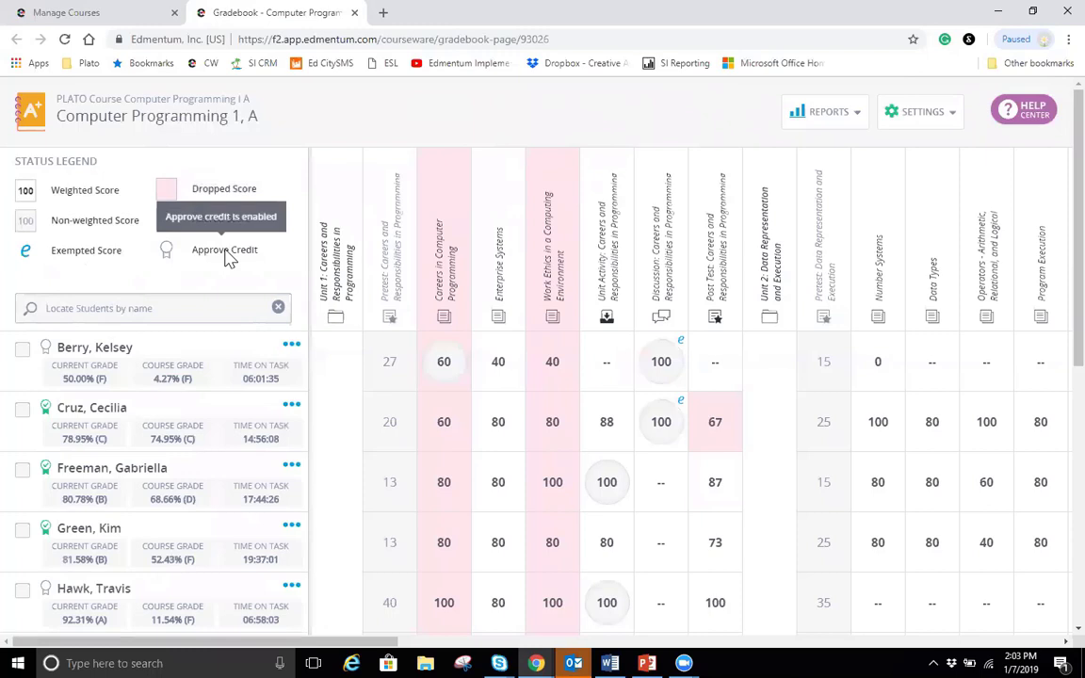
# Step: Locate a student by last name in the gradebook and drop the Enterprise Systems score for the whole section
pyautogui.click(136, 309)
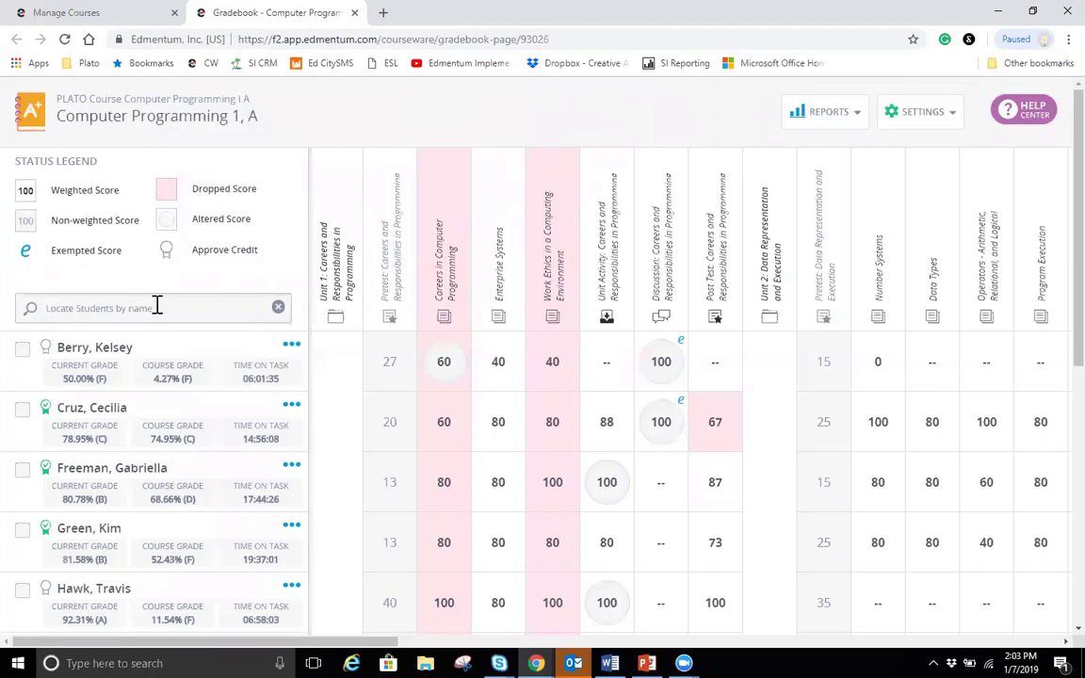
pyautogui.write('ward')
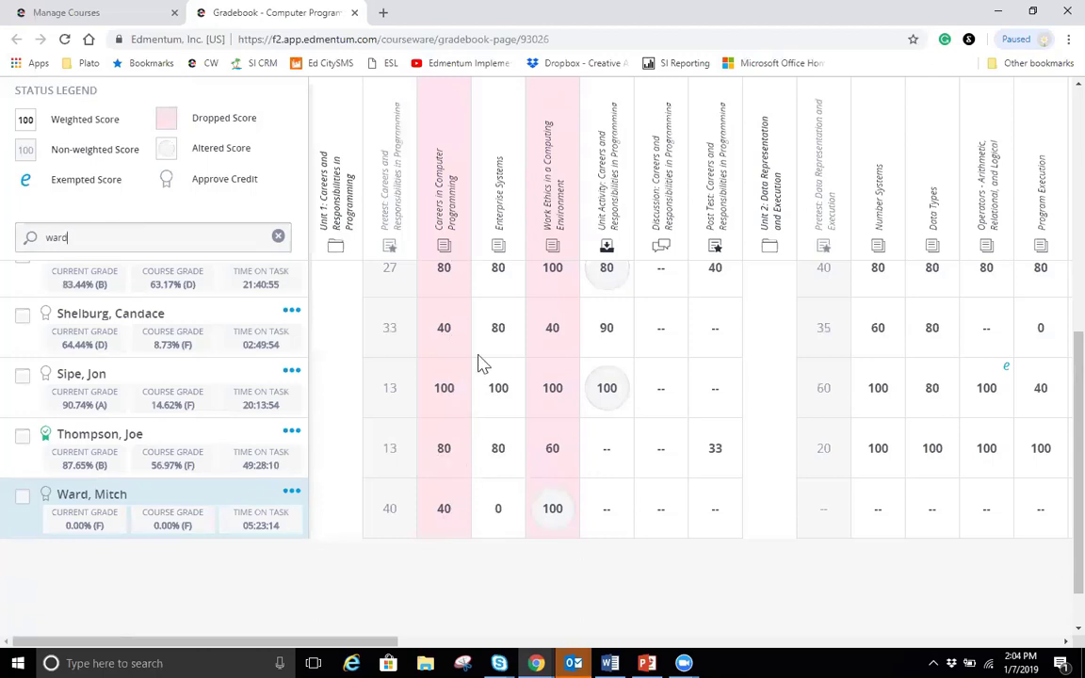
pyautogui.click(499, 223)
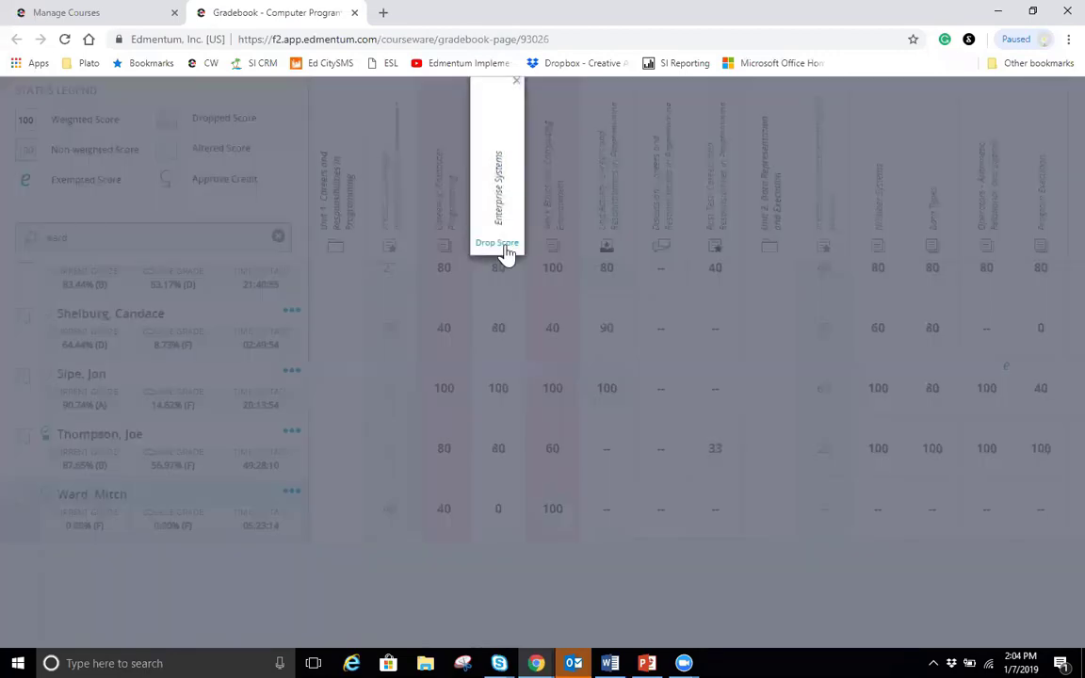
pyautogui.click(505, 247)
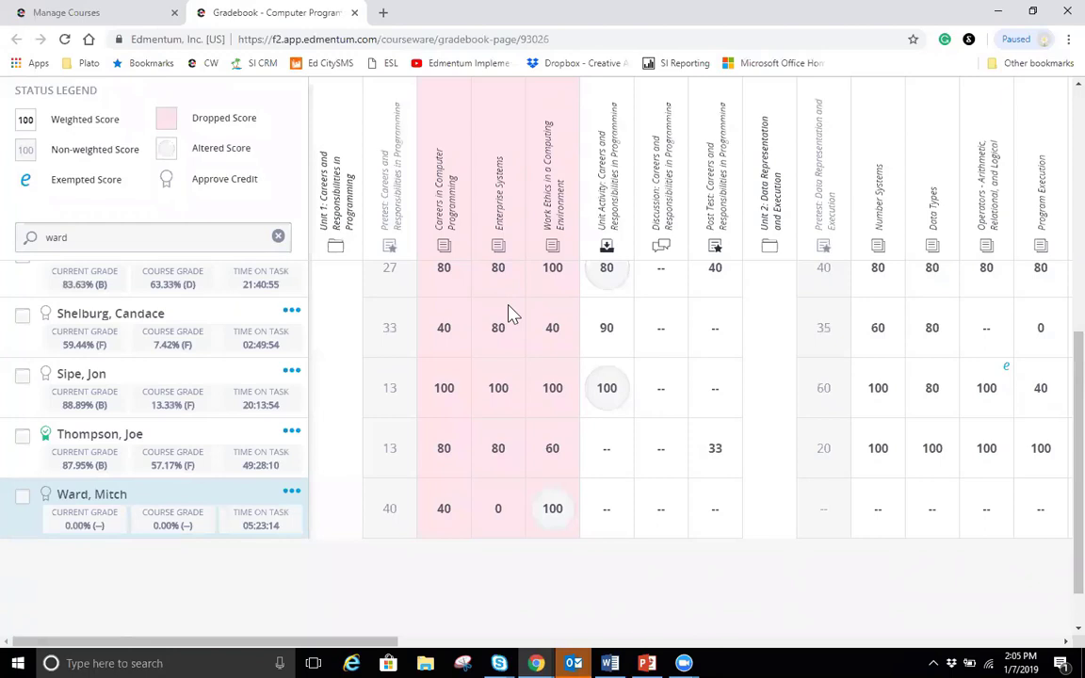
# Step: Change the score of 90 under Unit Activity: Careers and Responsibilities in Programming to 85
pyautogui.click(608, 353)
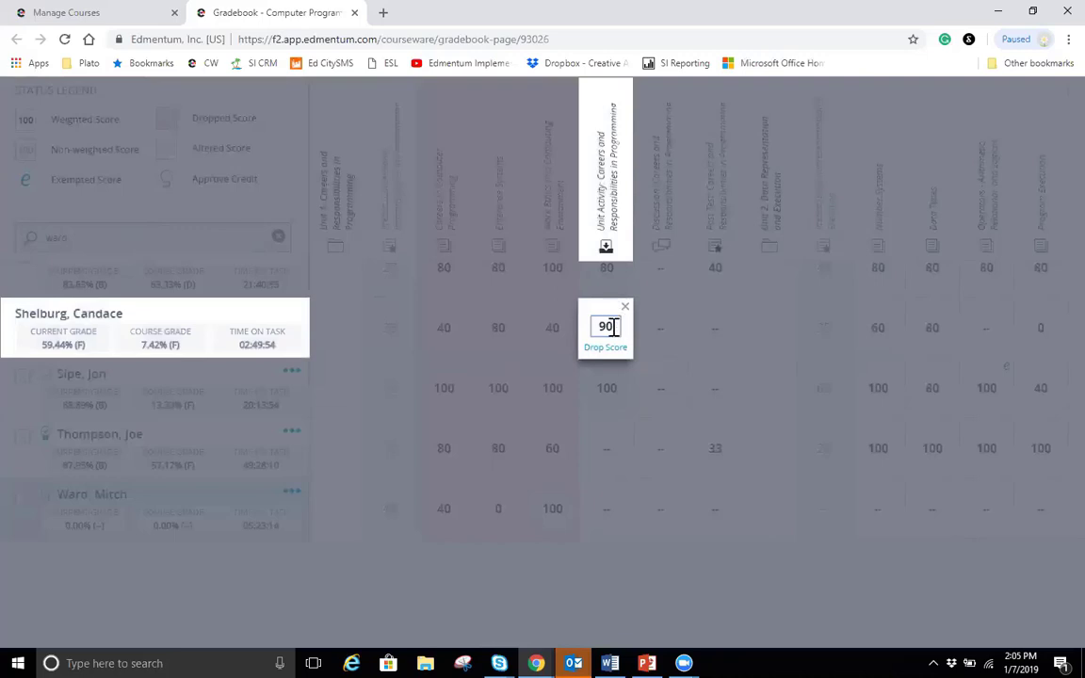
pyautogui.moveTo(614, 327); pyautogui.dragTo(590, 325)
pyautogui.write('85')
pyautogui.press('Return')
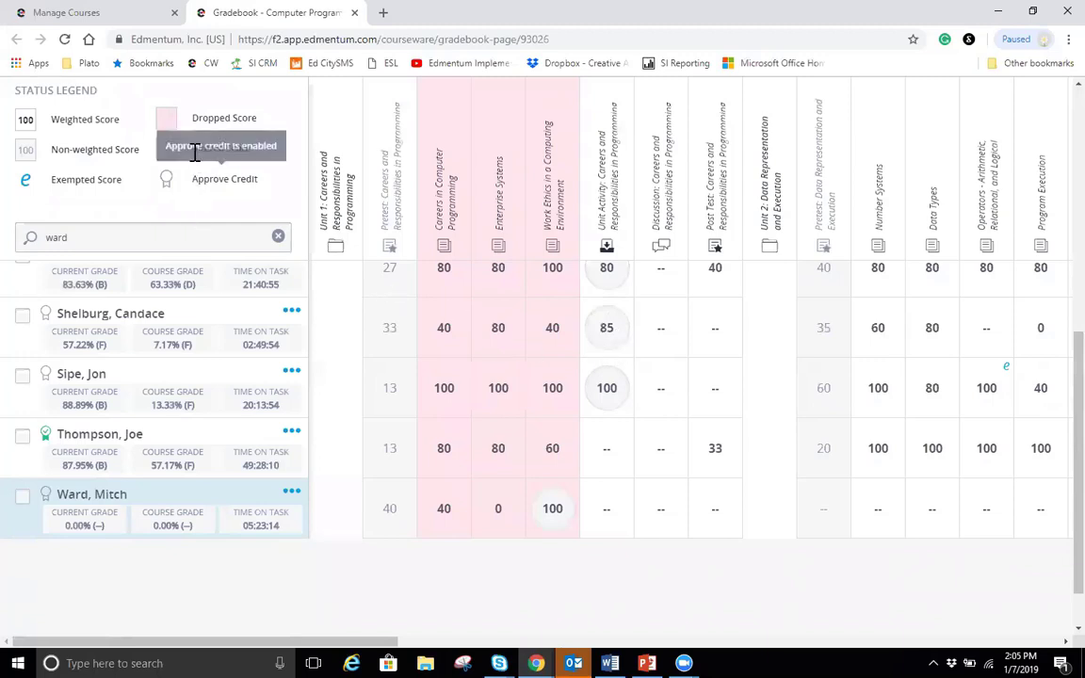
pyautogui.moveTo(200, 158)
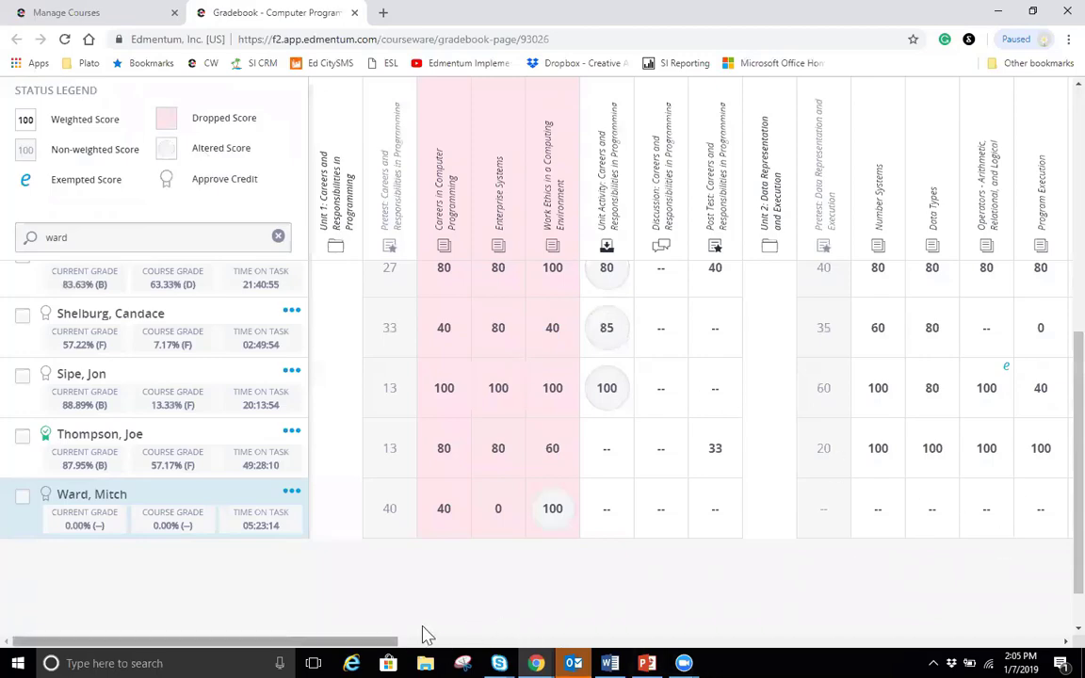
# Step: Show the report options available for the whole section's gradebook
pyautogui.scroll(2, 579, 460)
pyautogui.scroll(3, 410, 438)
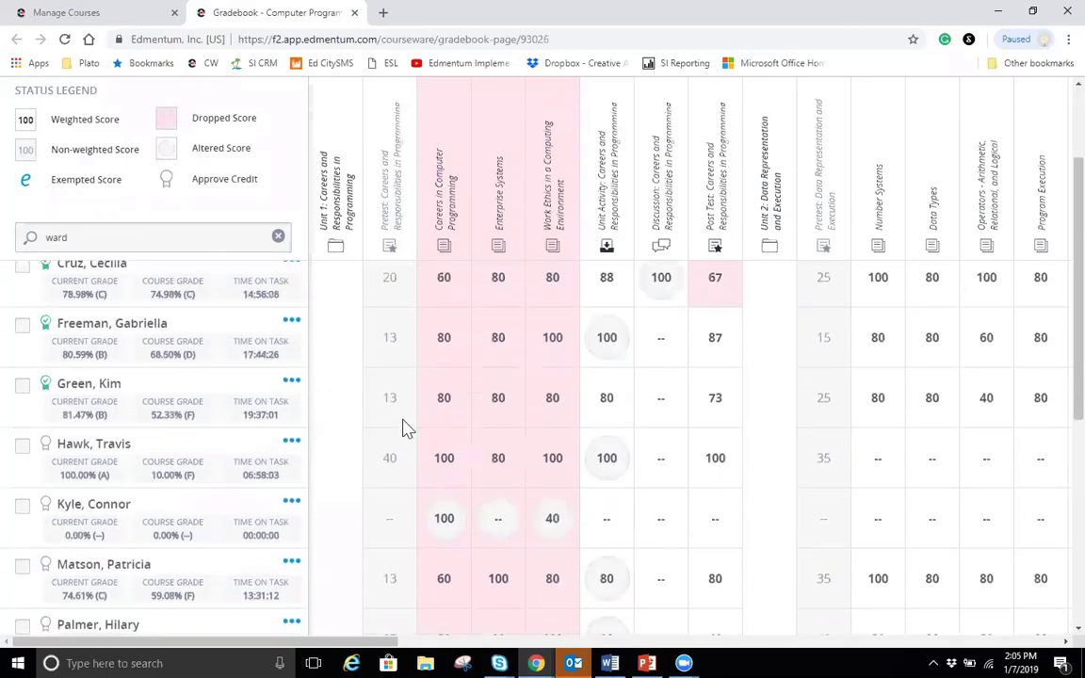
pyautogui.scroll(1, 407, 426)
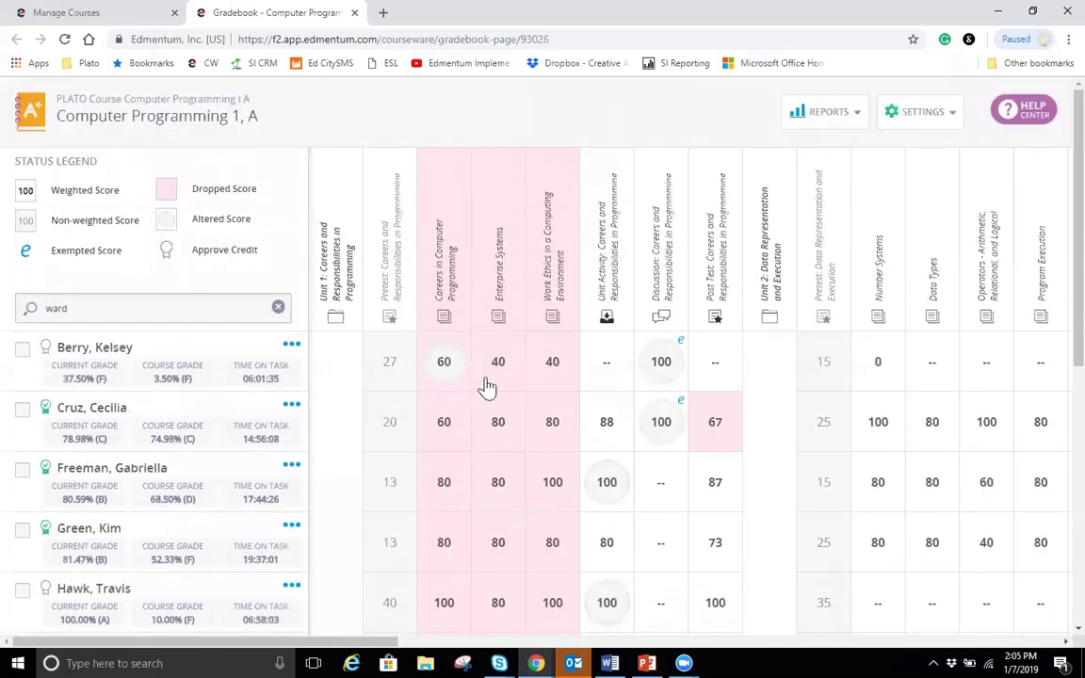
pyautogui.click(854, 120)
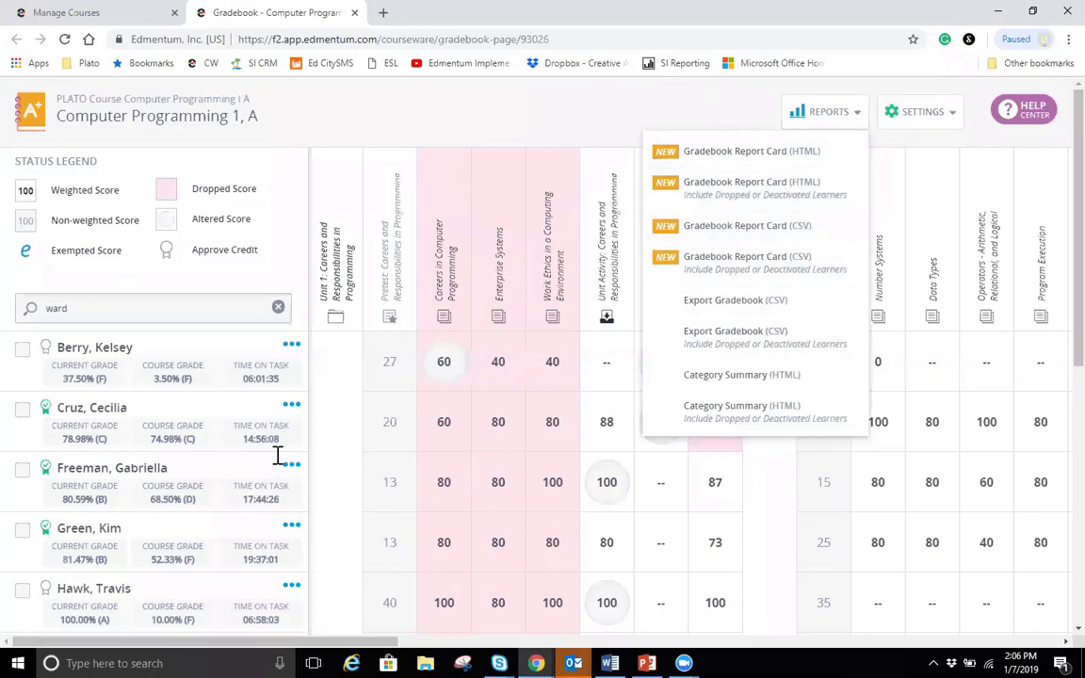
# Step: Open the first student's Gradebook Report Card (HTML) and review its course summary, grading by category and grading details
pyautogui.click(293, 349)
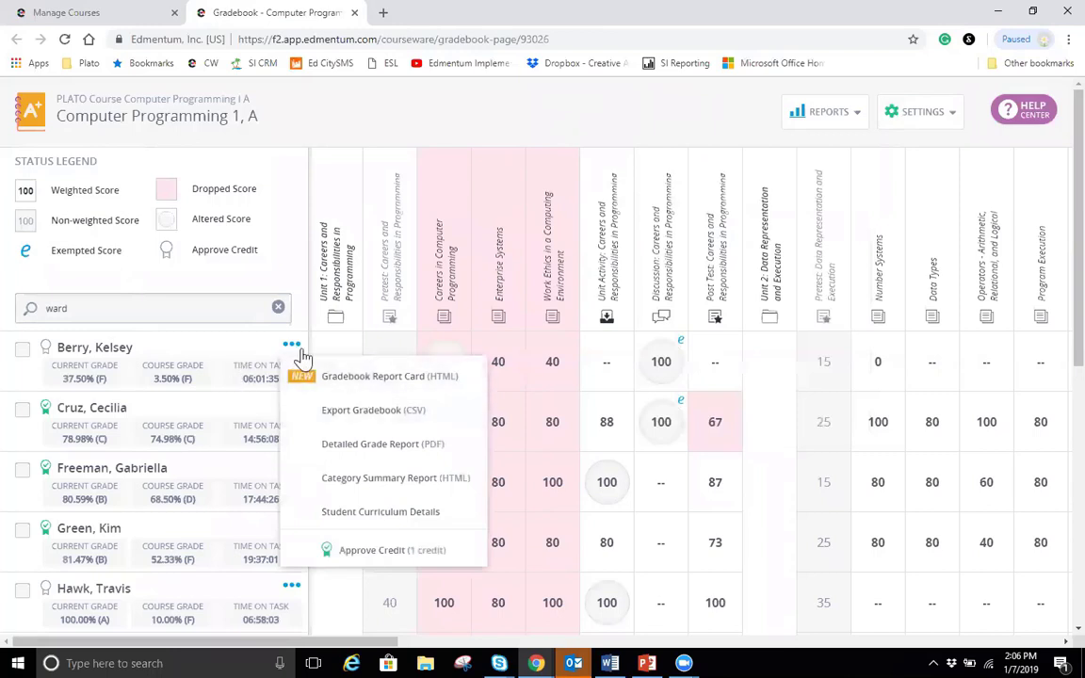
pyautogui.click(404, 385)
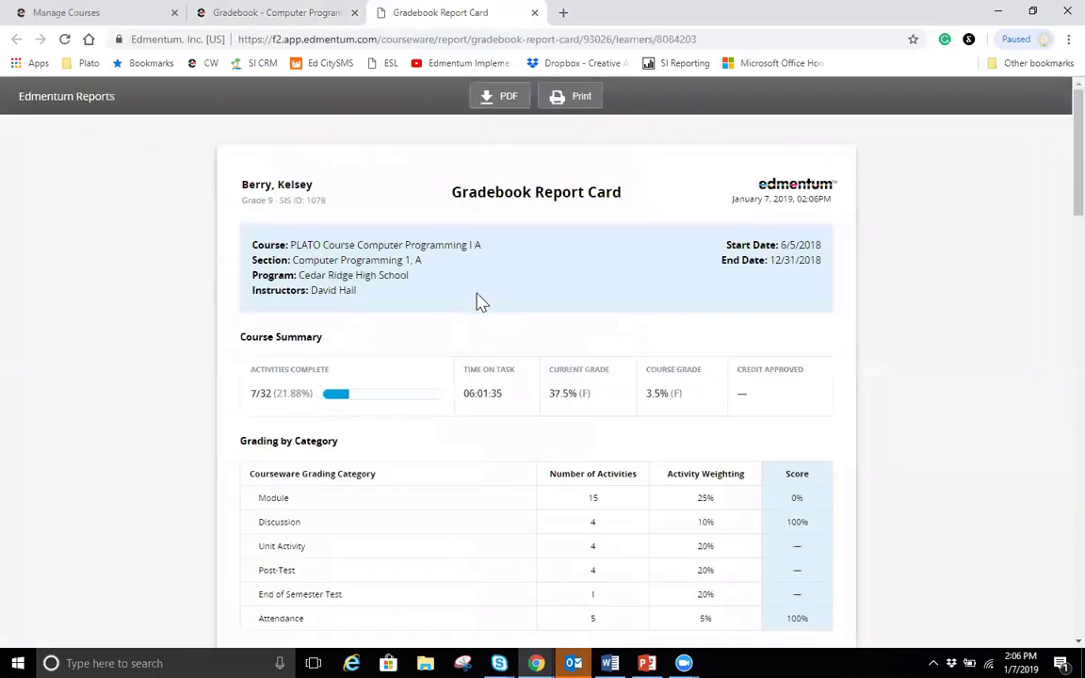
pyautogui.scroll(-1, 478, 301)
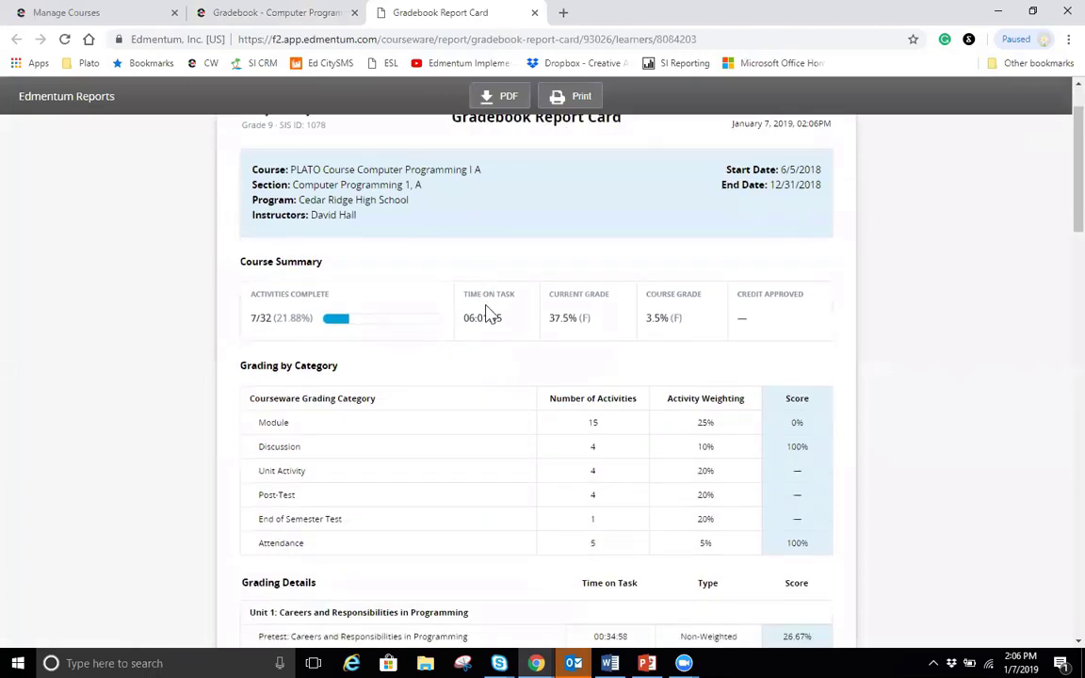
pyautogui.scroll(1, 518, 330)
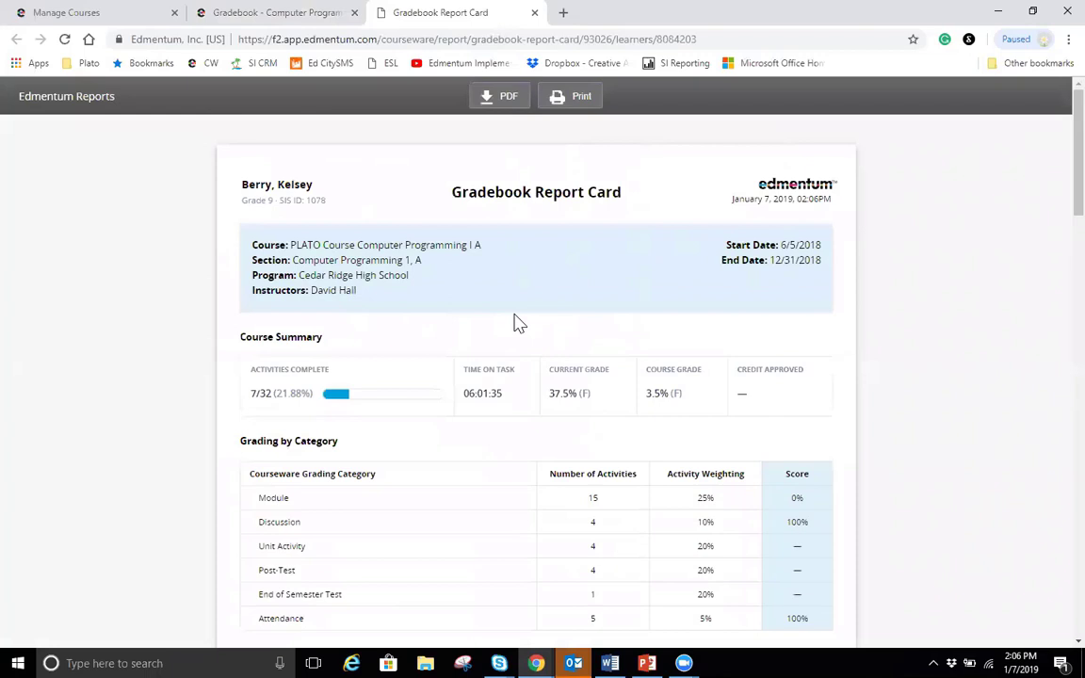
pyautogui.scroll(-1, 518, 323)
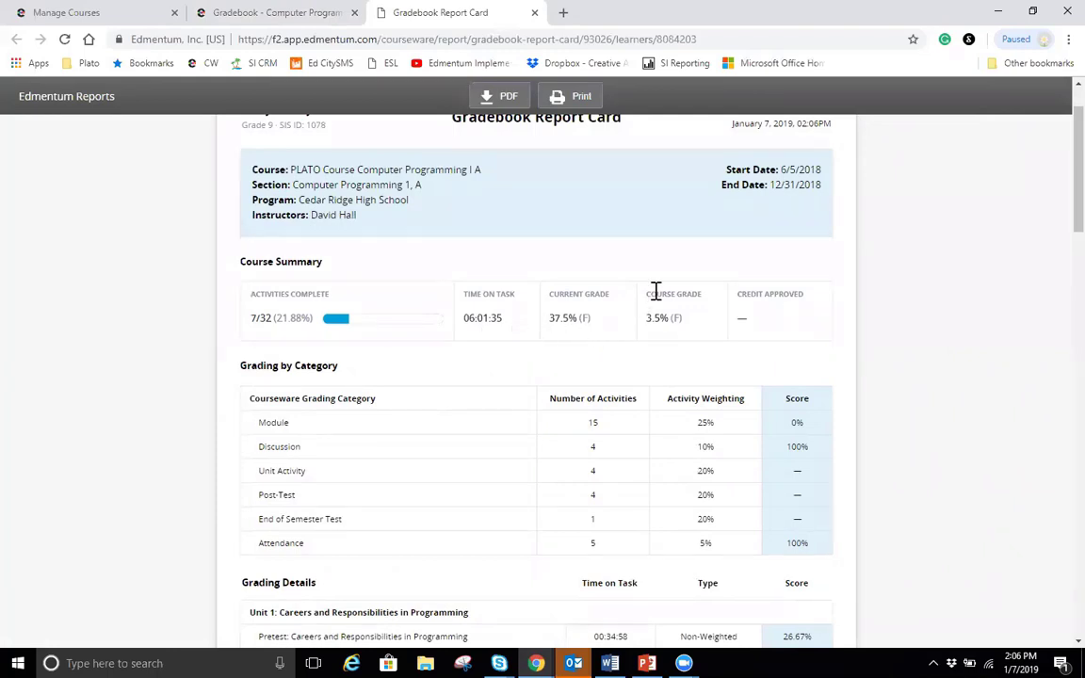
pyautogui.scroll(-1, 720, 334)
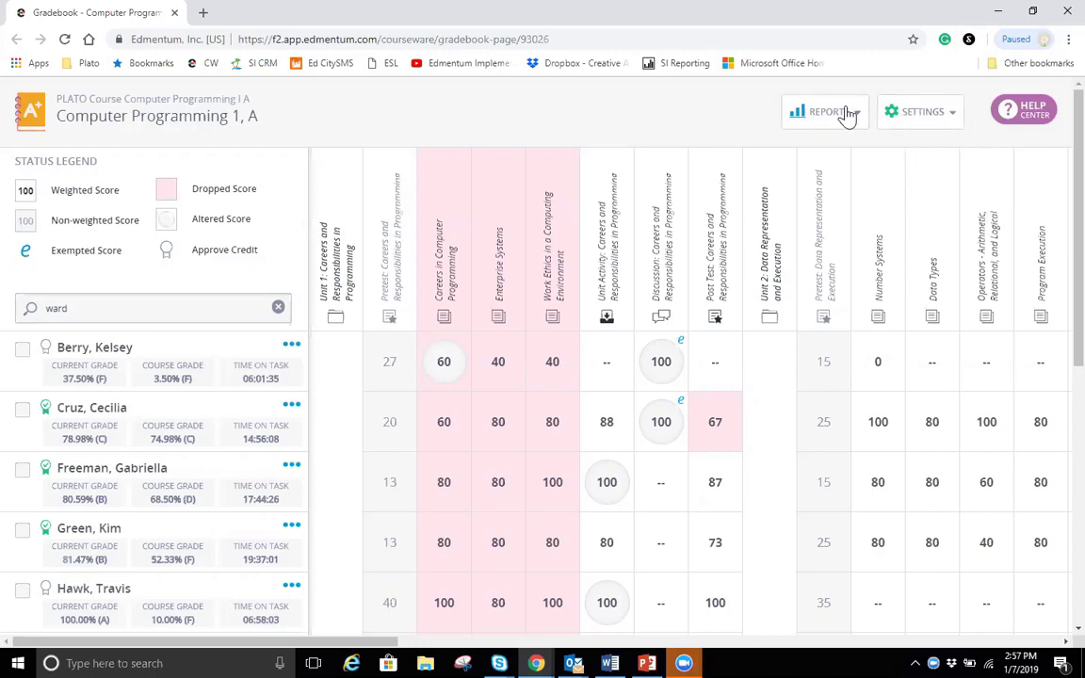
# Step: Open Manage Optional Activities for the section and rename the Attendance category's Practice and Practice 2 activities as Project 1 and Project 2
pyautogui.click(952, 115)
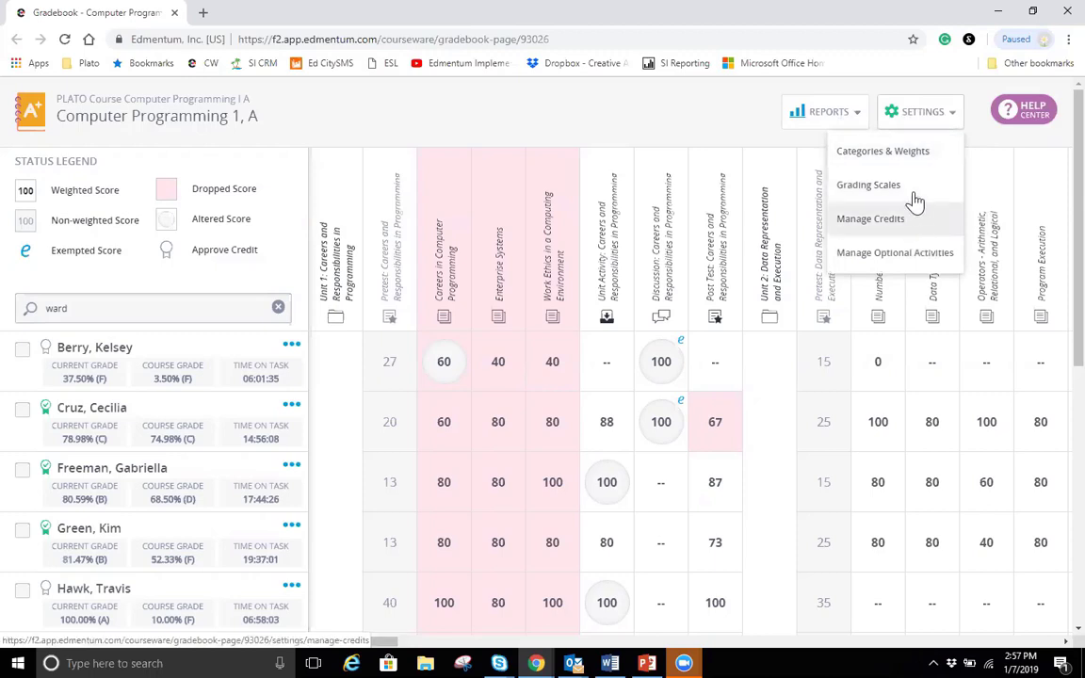
pyautogui.click(869, 256)
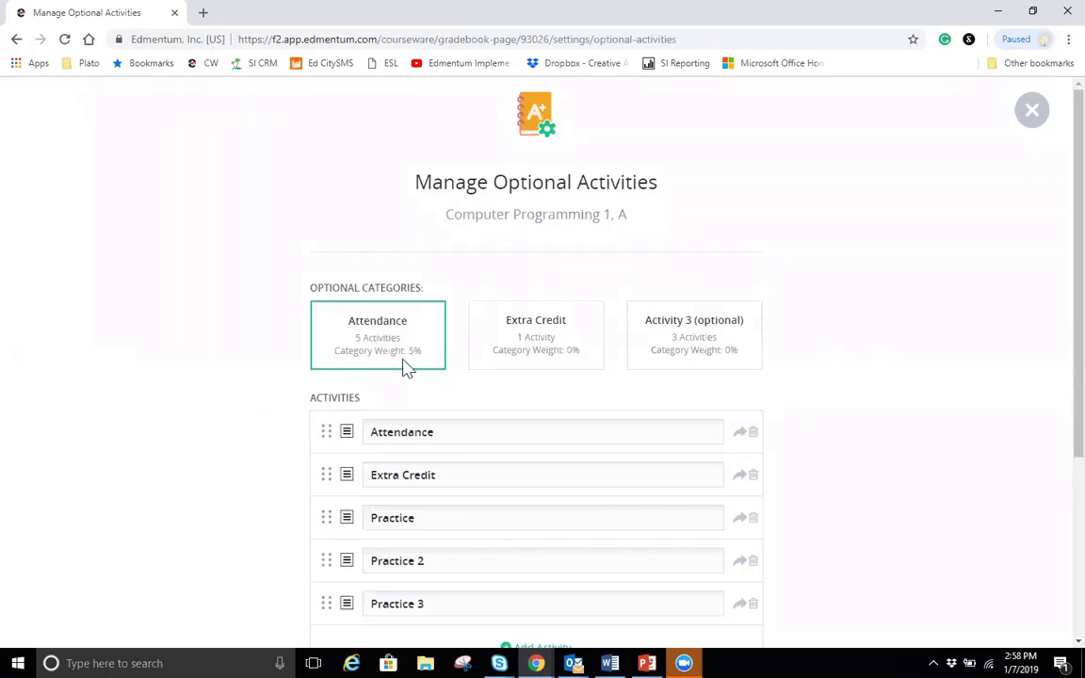
pyautogui.scroll(-1, 407, 368)
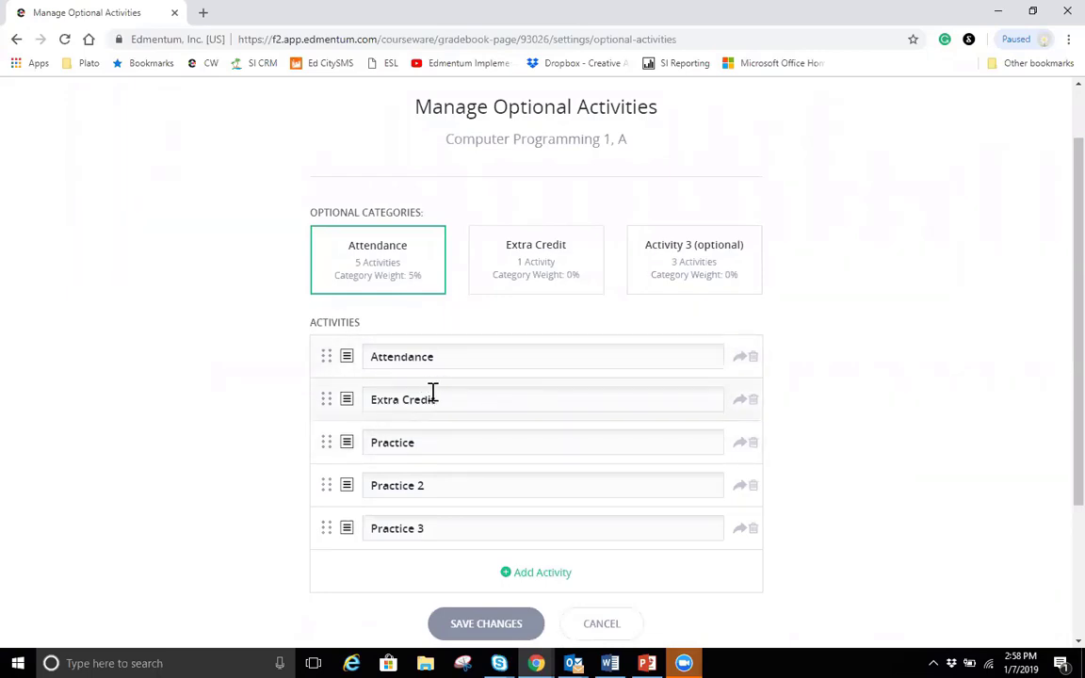
pyautogui.doubleClick(391, 444)
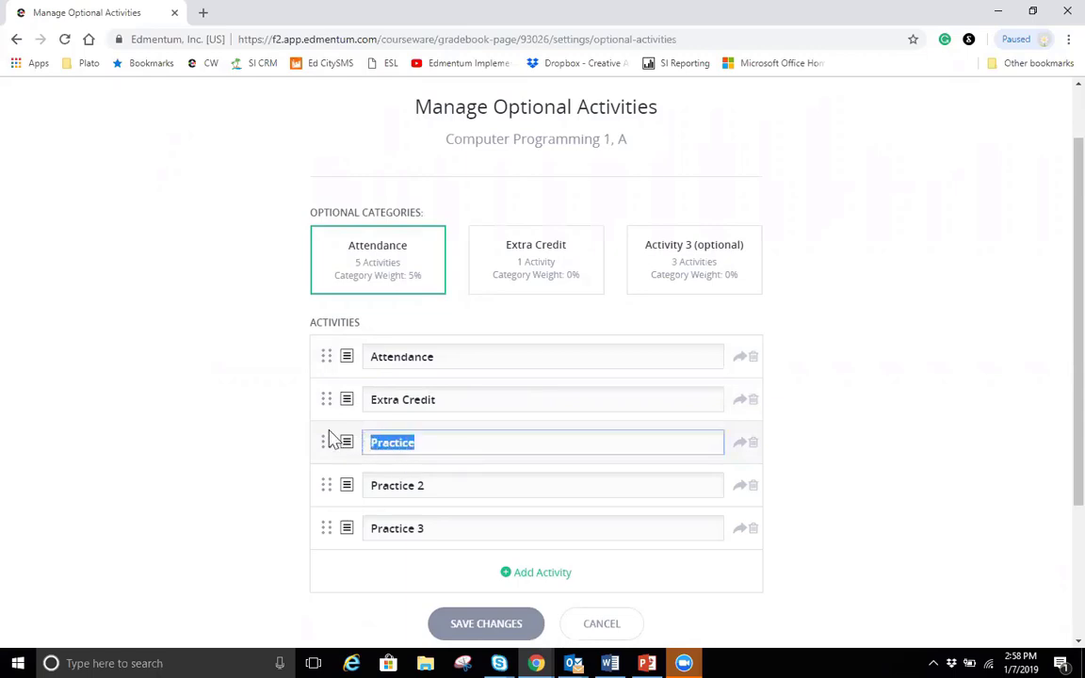
pyautogui.write('Pr')
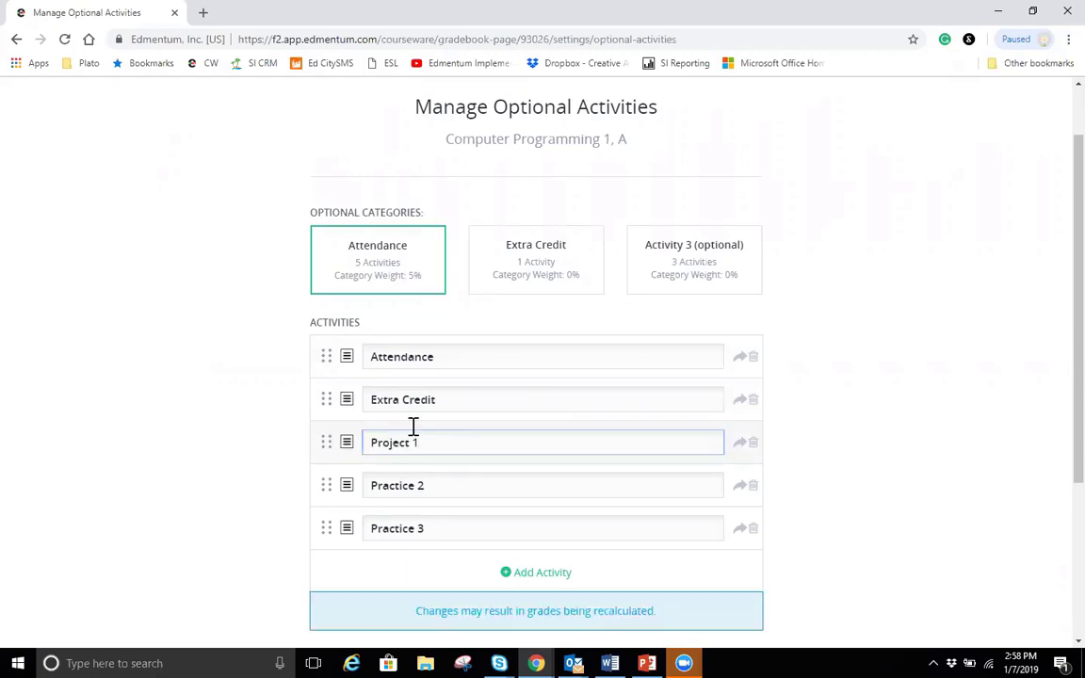
pyautogui.press('Tab')
pyautogui.write('P')
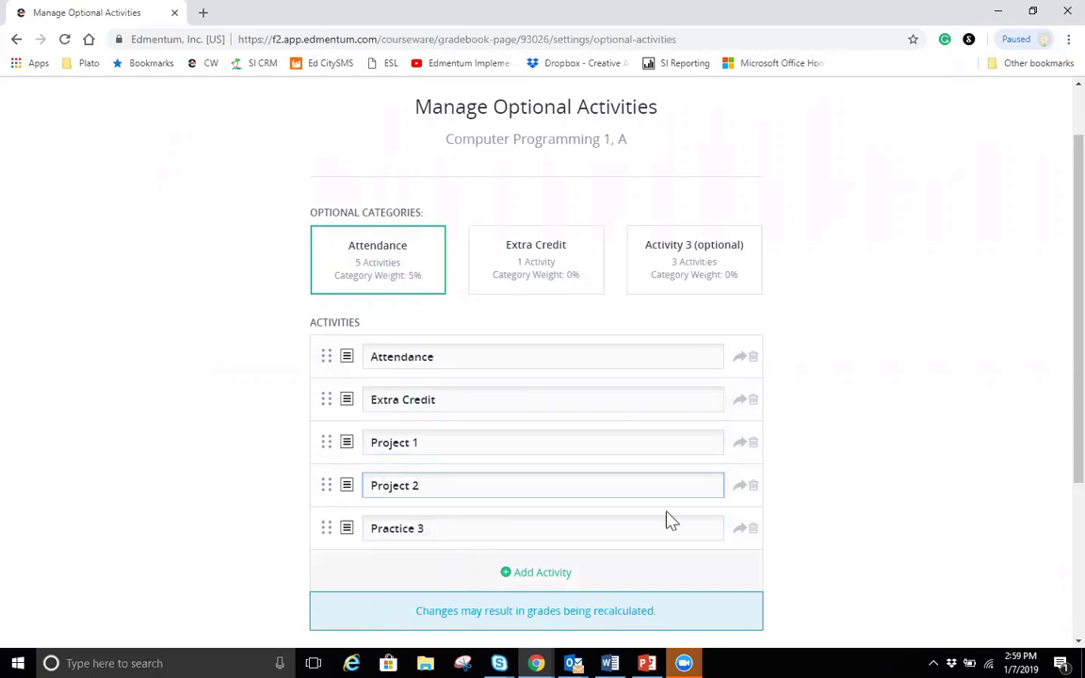
# Step: Add an activity named Attendance 2 directly below Attendance and save the optional activity changes
pyautogui.click(528, 575)
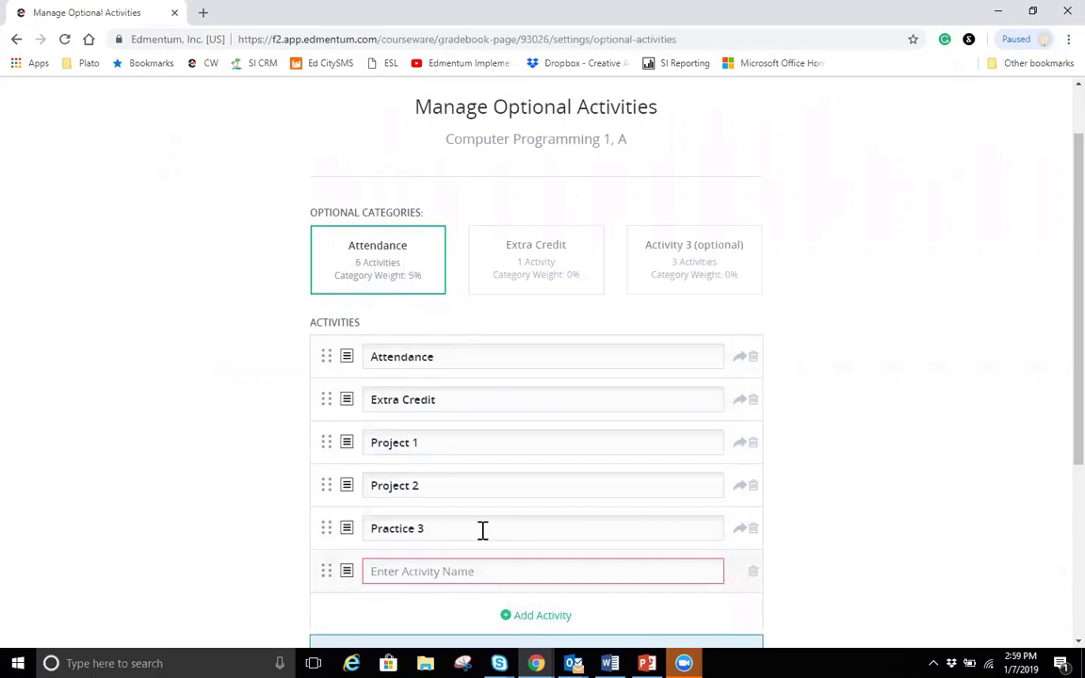
pyautogui.scroll(-1, 481, 538)
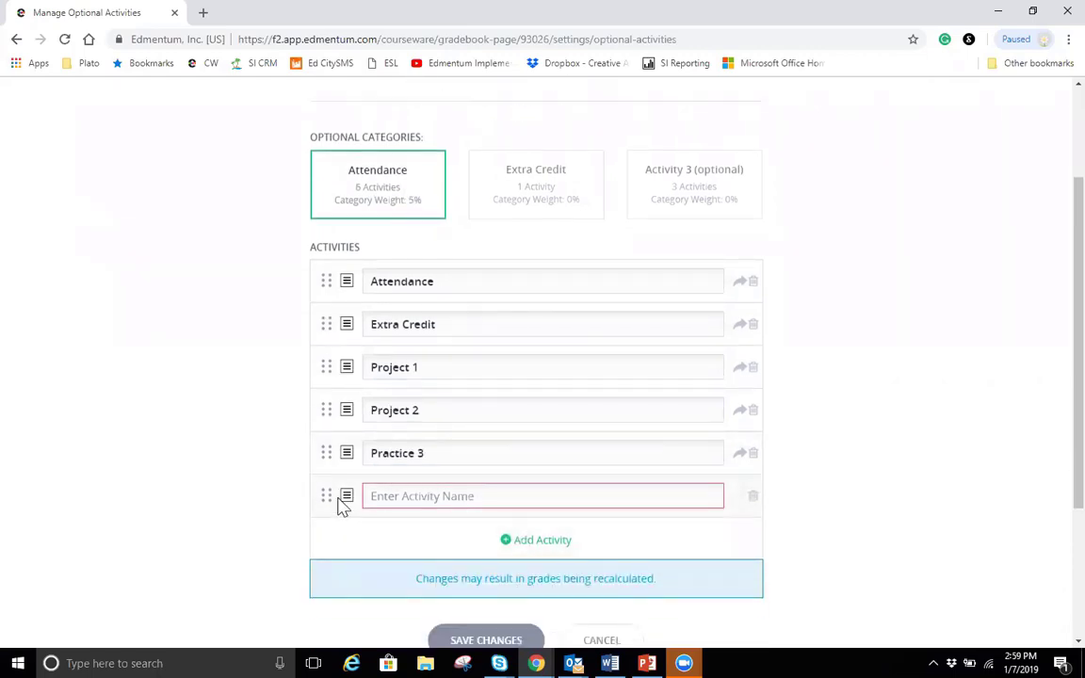
pyautogui.moveTo(332, 492); pyautogui.dragTo(353, 424)
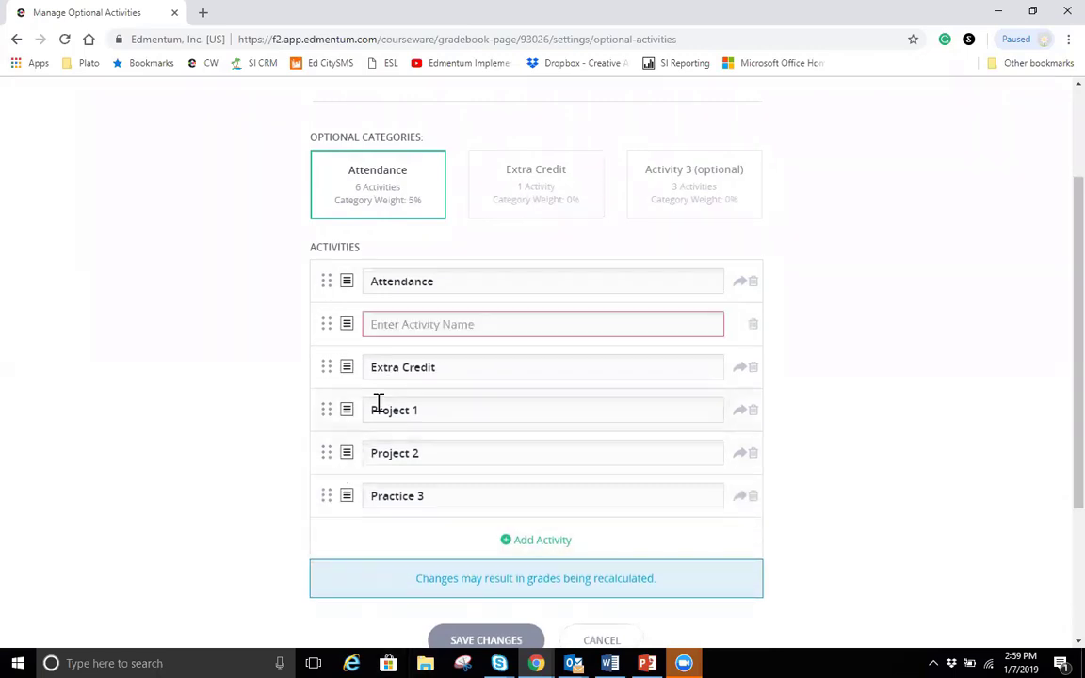
pyautogui.write('At')
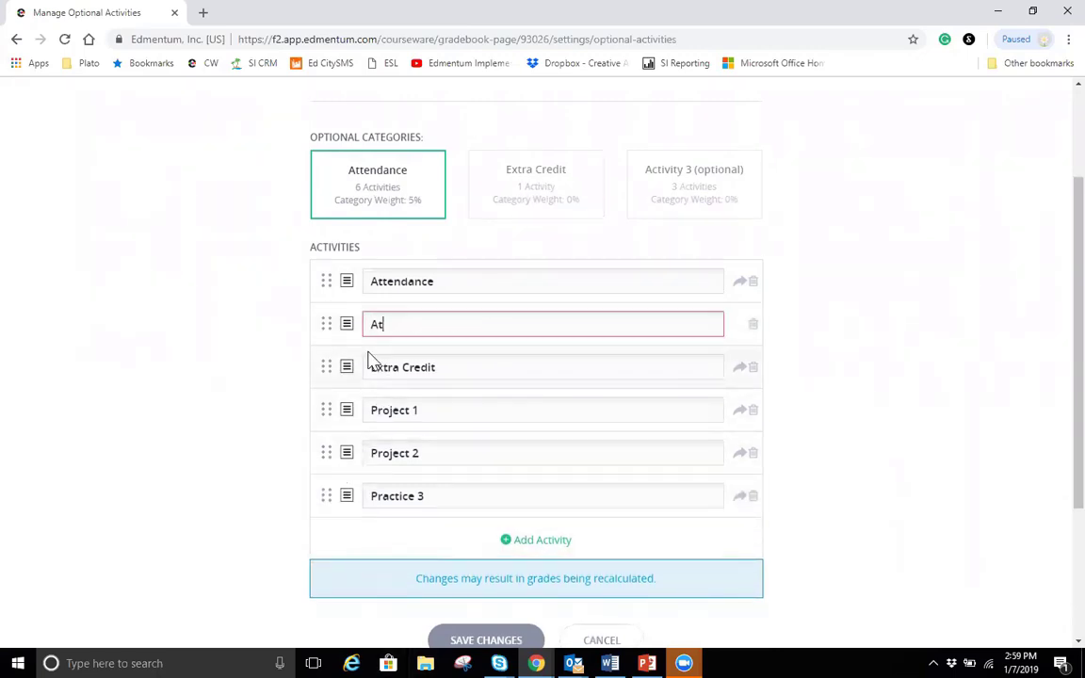
pyautogui.write('tendance ')
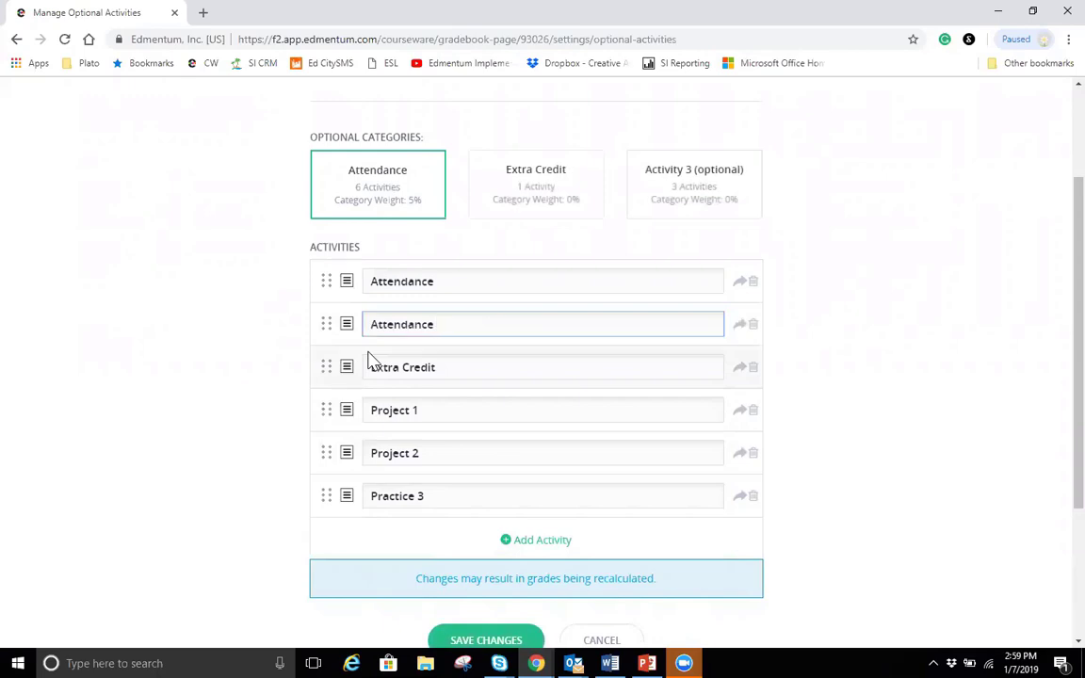
pyautogui.write('2')
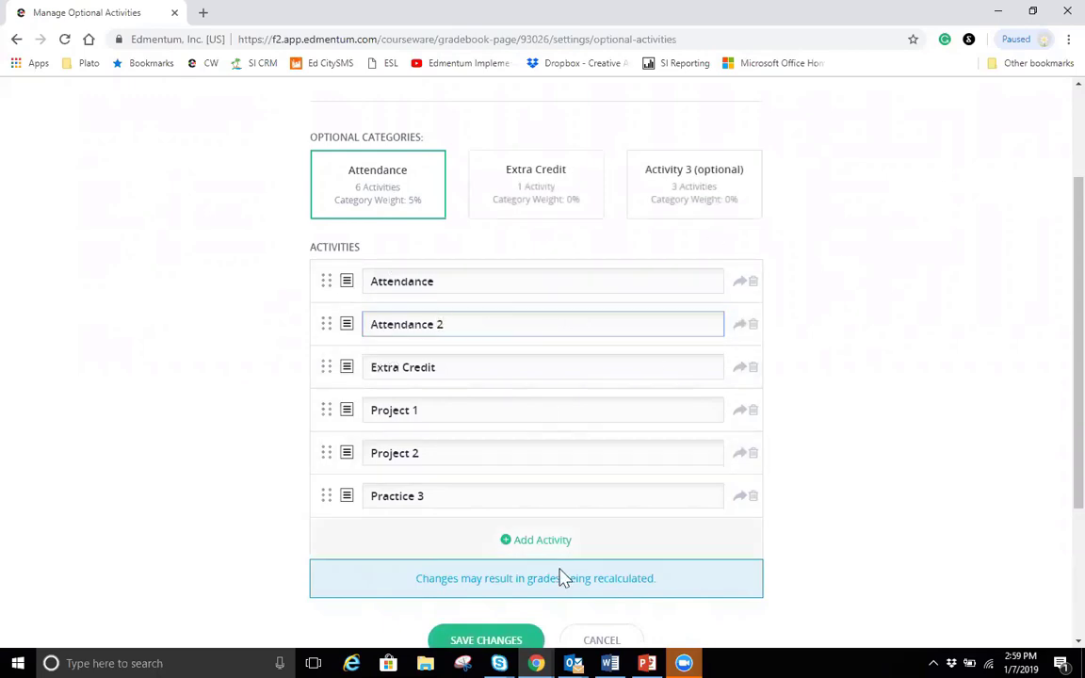
pyautogui.scroll(-1, 509, 320)
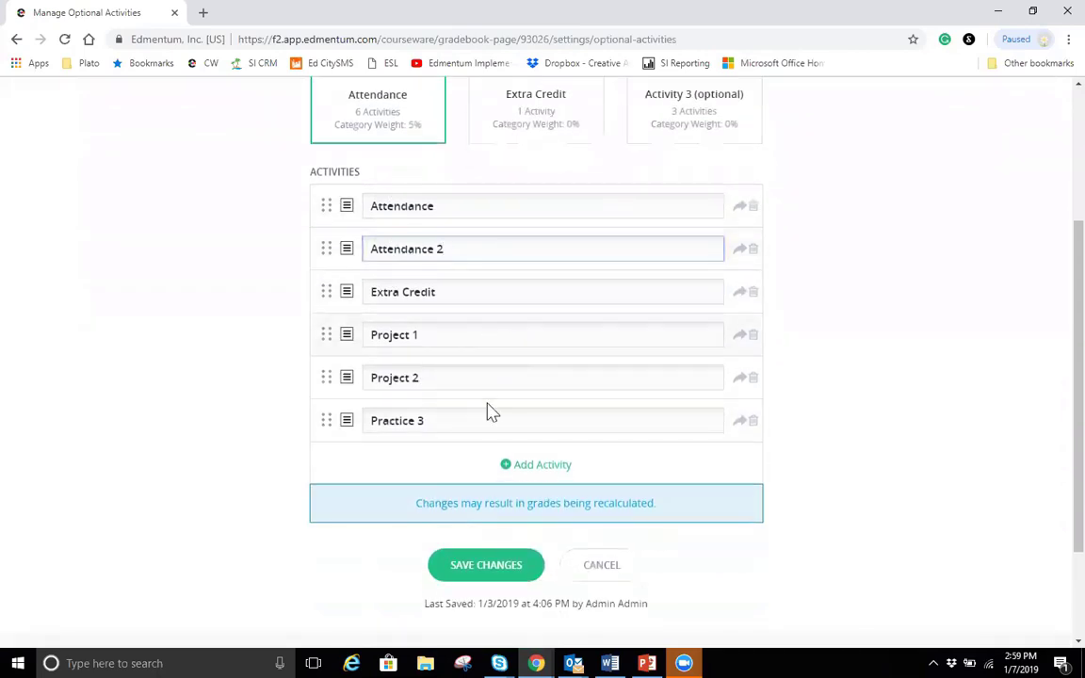
pyautogui.click(525, 566)
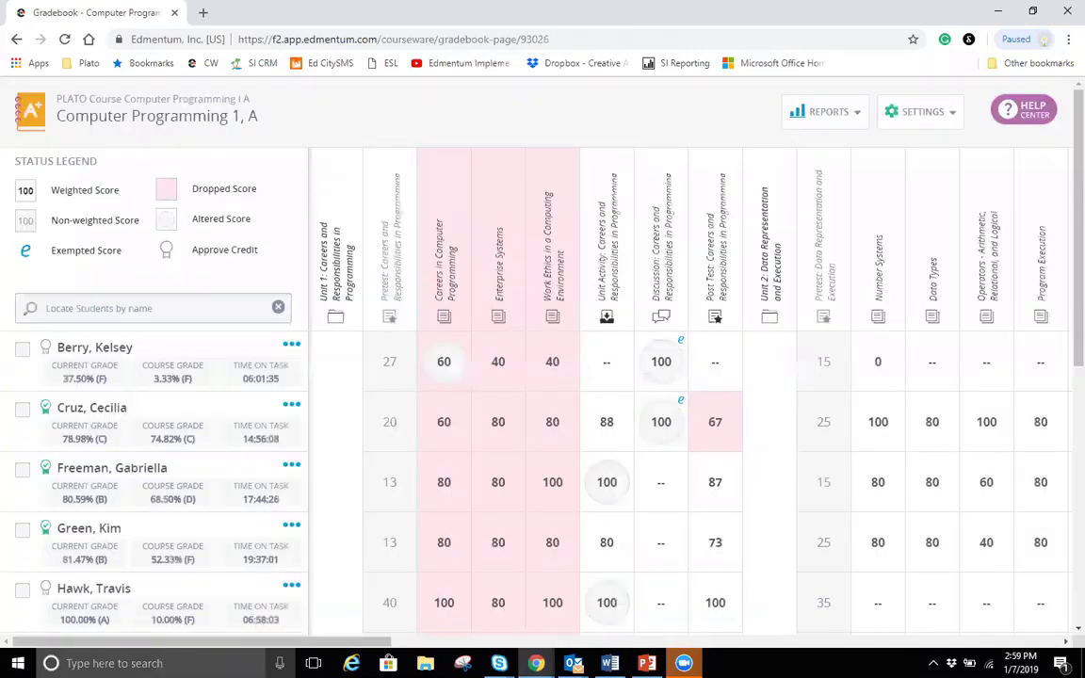
# Step: Enter a score of 100 for the first student's Attendance 2 optional activity and dismiss the e-mail notification
pyautogui.moveTo(331, 641); pyautogui.dragTo(1053, 638)
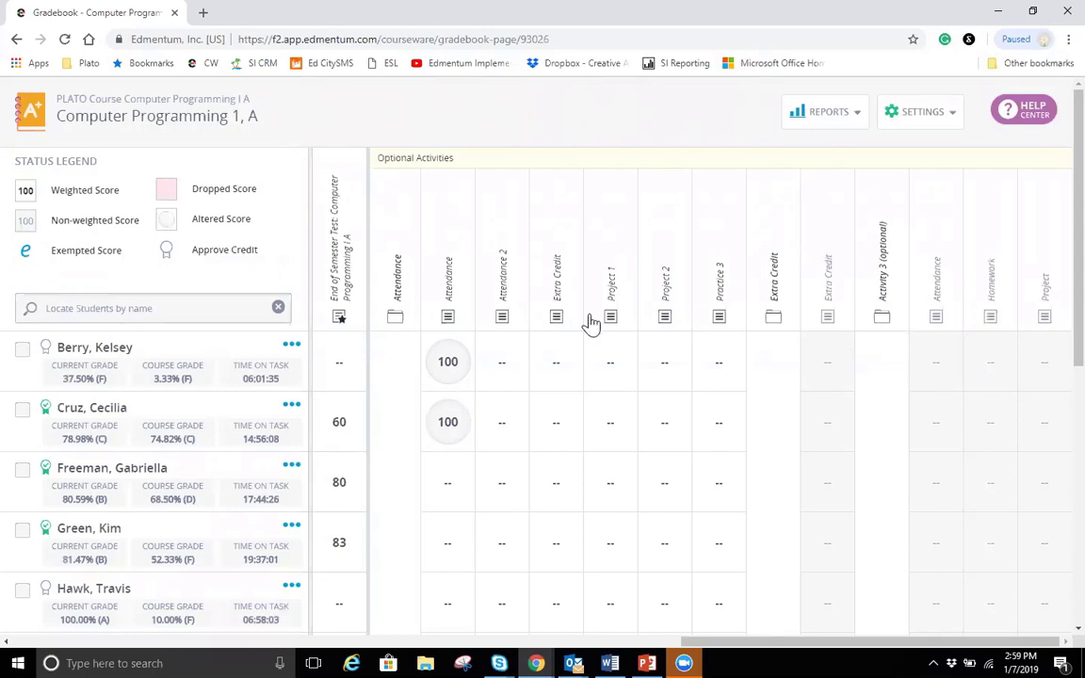
pyautogui.click(502, 357)
pyautogui.write('100')
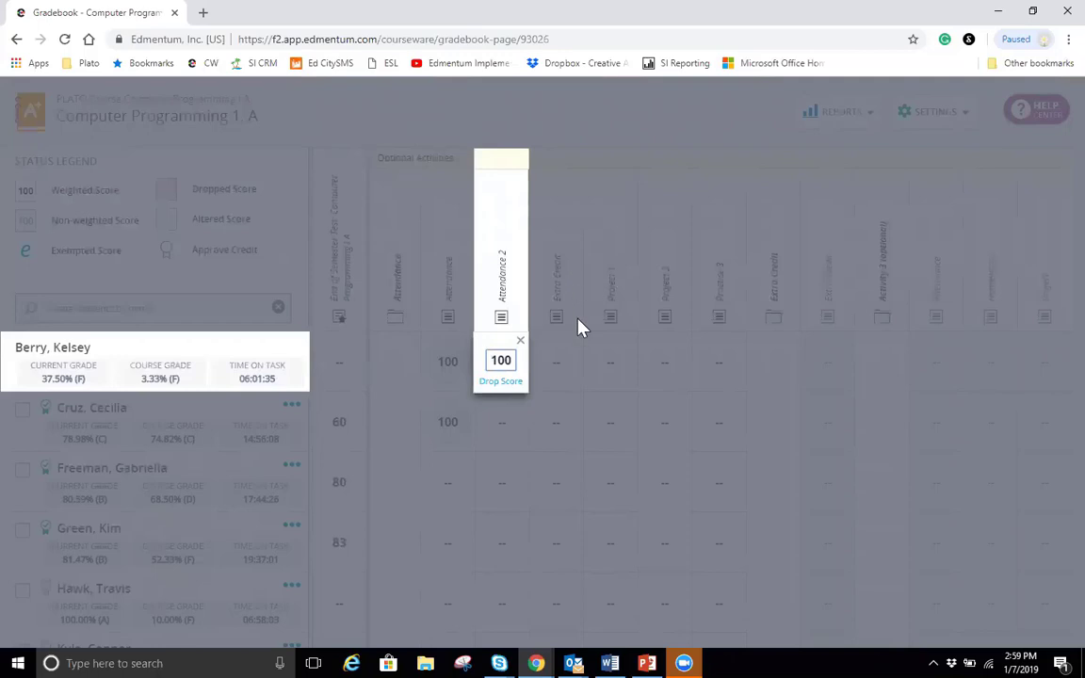
pyautogui.press('Return')
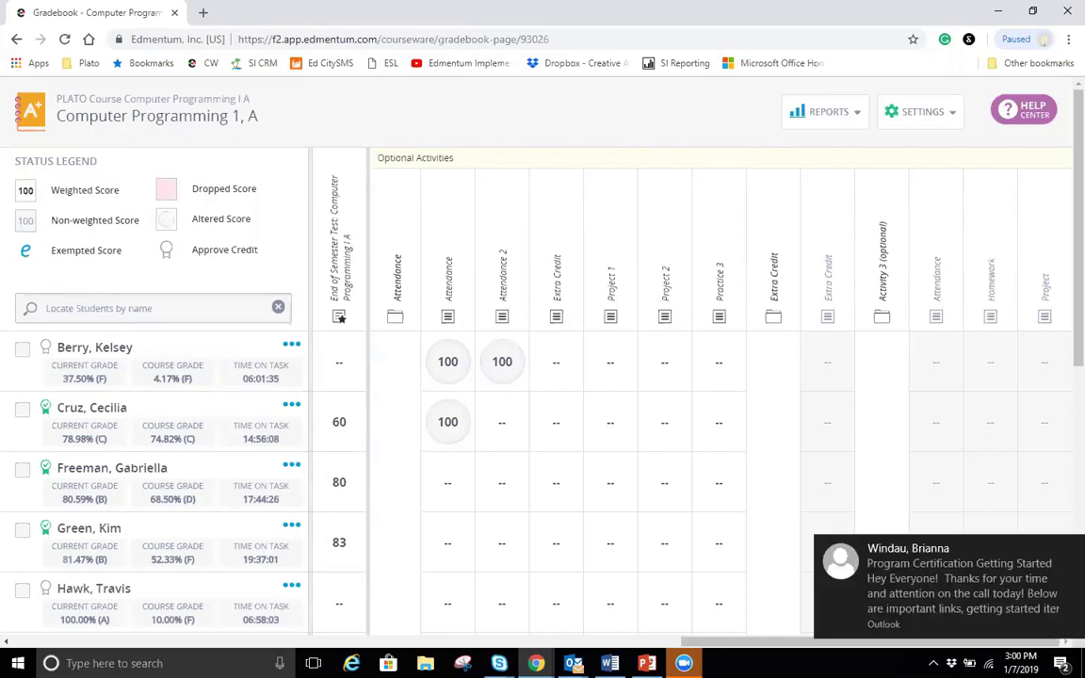
pyautogui.click(1071, 549)
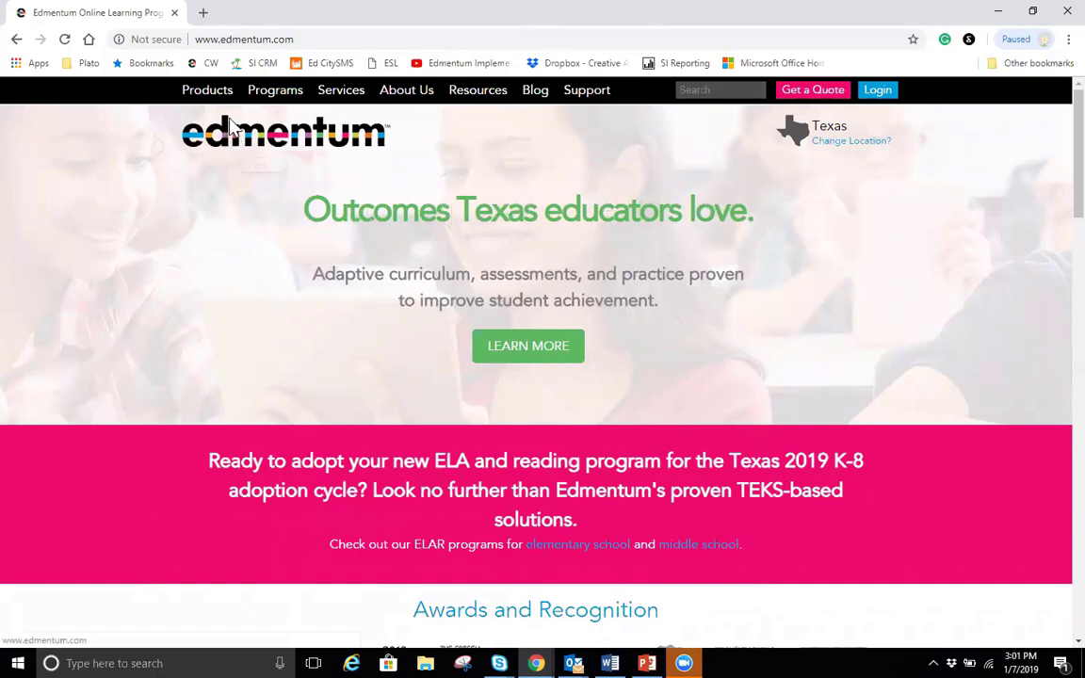
# Step: Open the What's New page on the Edmentum website and review Study Island's Coming Soon and Now Available feature lists
pyautogui.moveTo(217, 100)
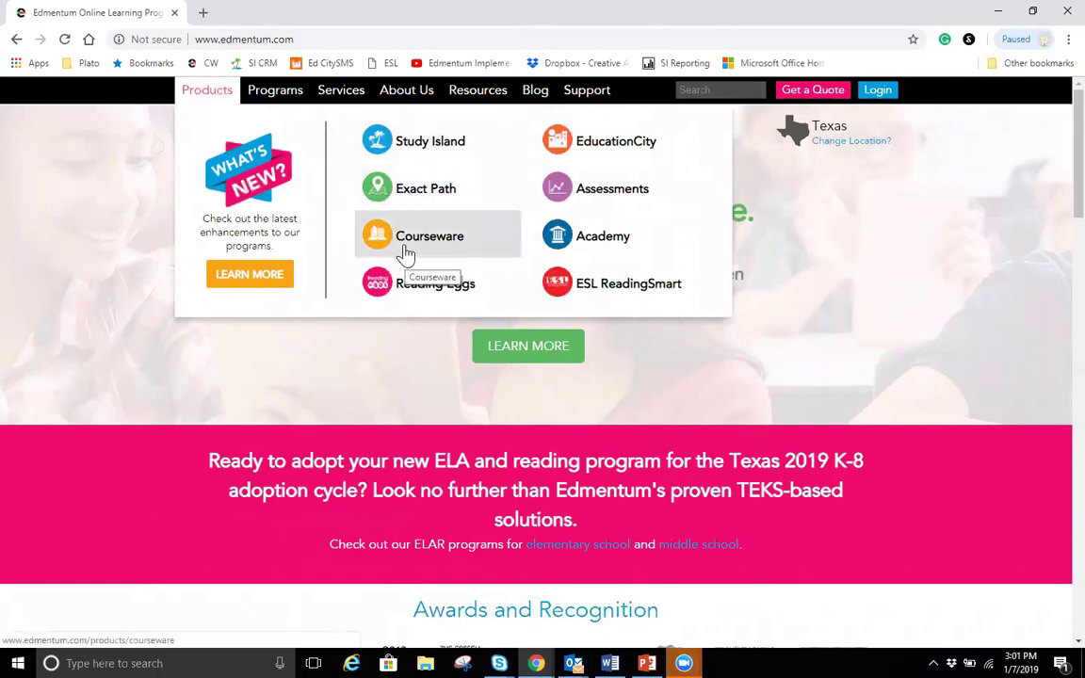
pyautogui.click(278, 291)
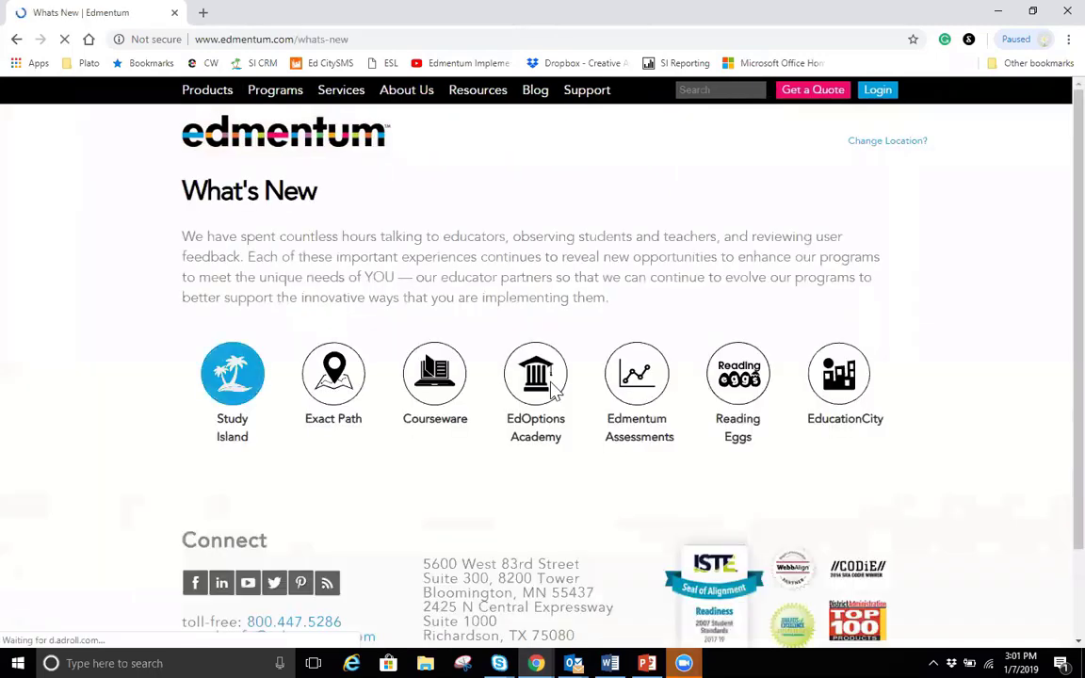
pyautogui.scroll(-2, 639, 320)
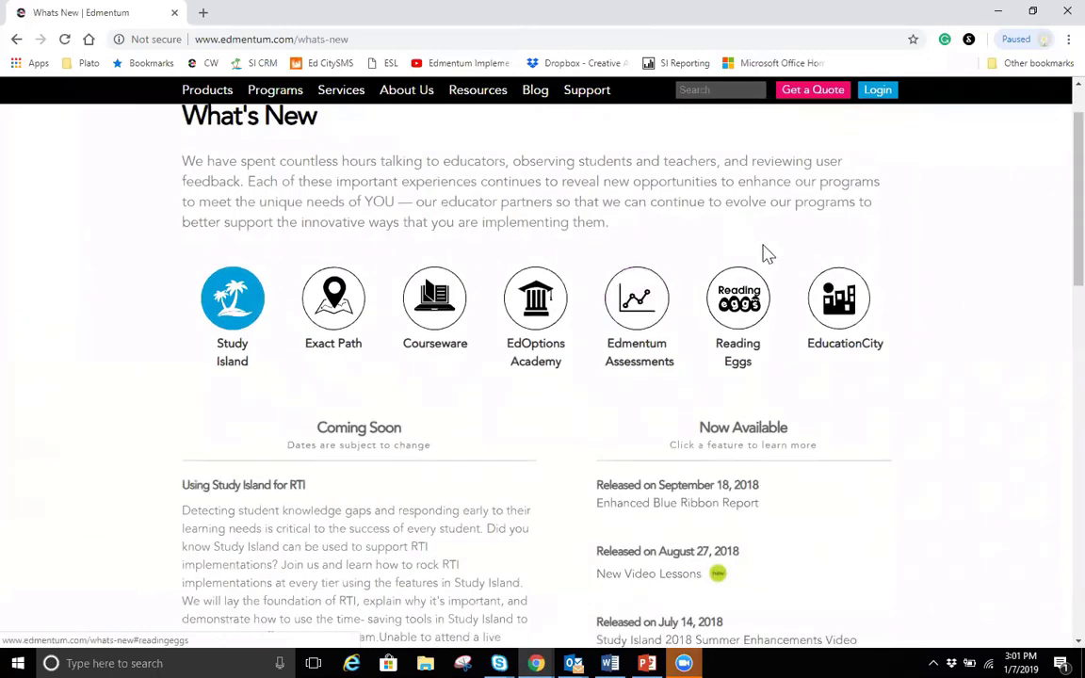
pyautogui.scroll(-1, 810, 245)
pyautogui.scroll(3, 875, 262)
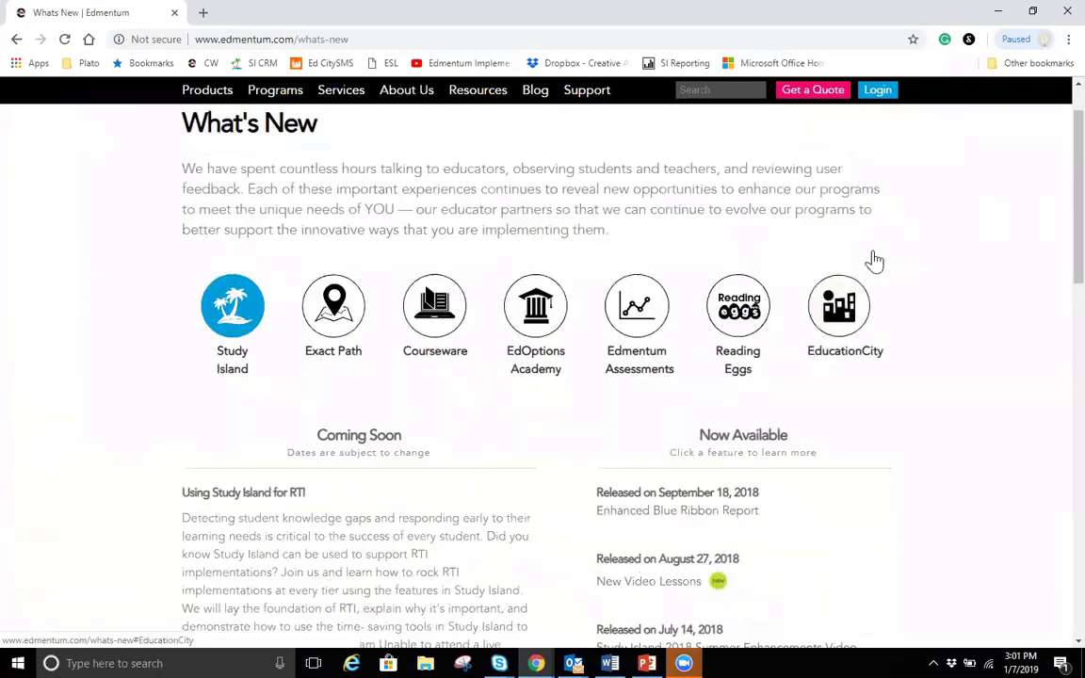
pyautogui.scroll(-3, 852, 247)
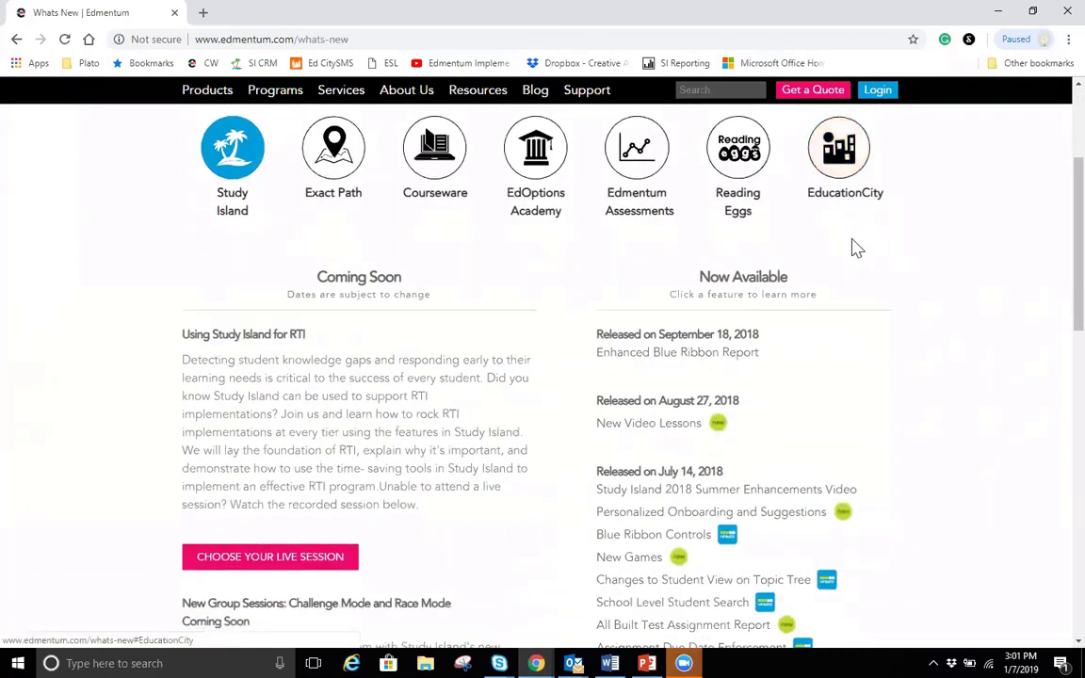
pyautogui.scroll(-3, 794, 259)
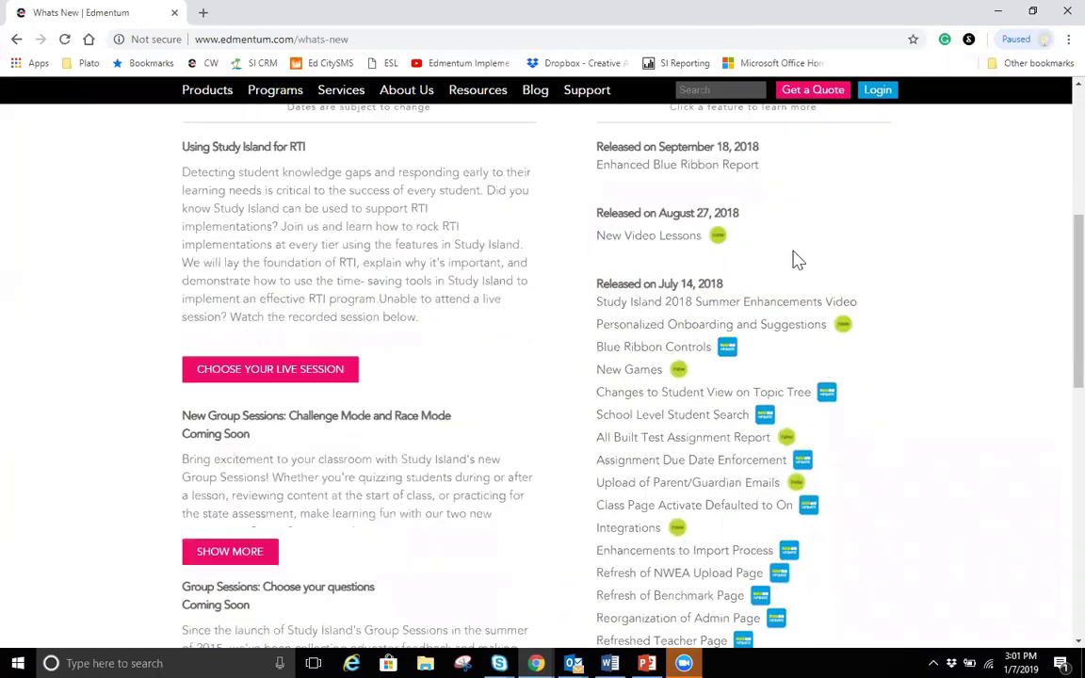
pyautogui.scroll(-2, 799, 257)
pyautogui.scroll(2, 798, 259)
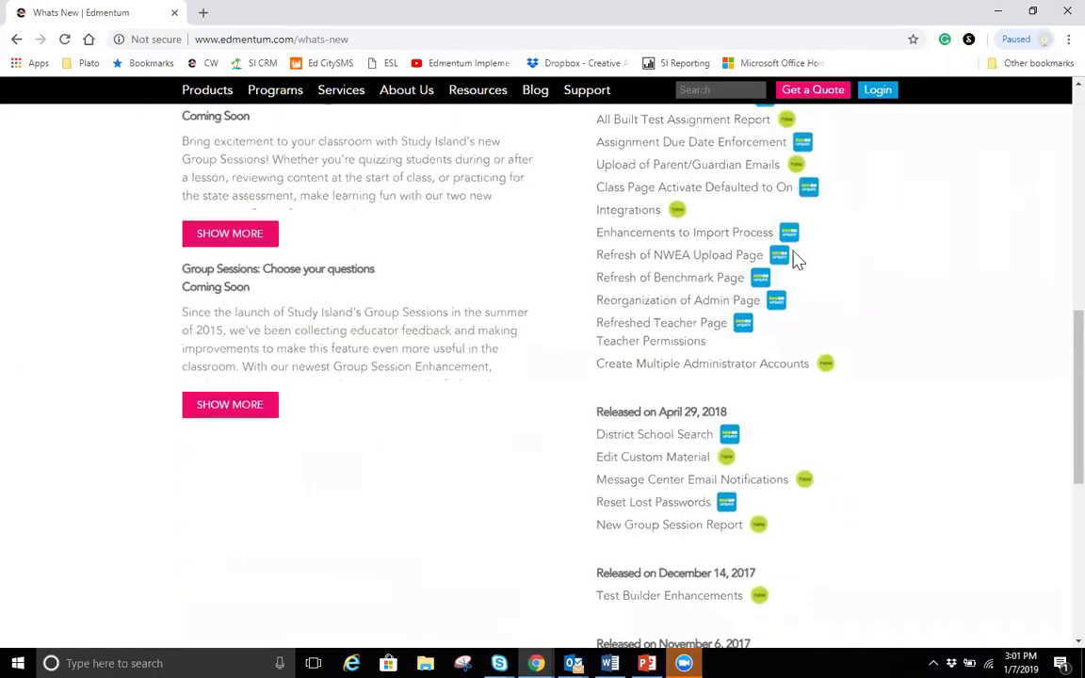
pyautogui.scroll(4, 786, 245)
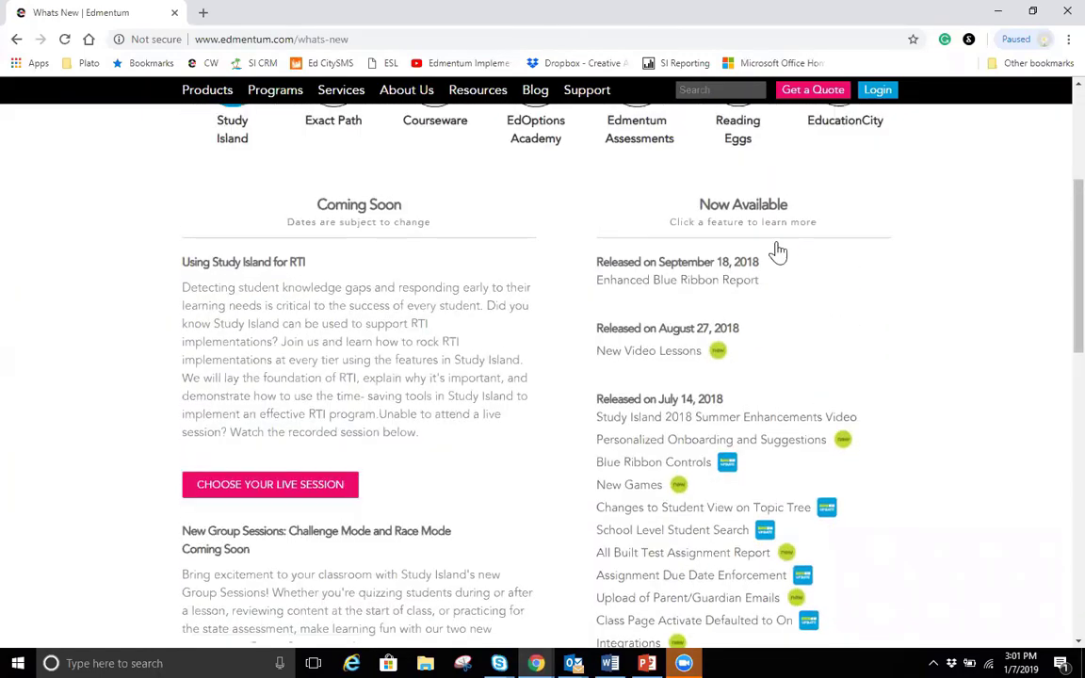
pyautogui.scroll(1, 570, 339)
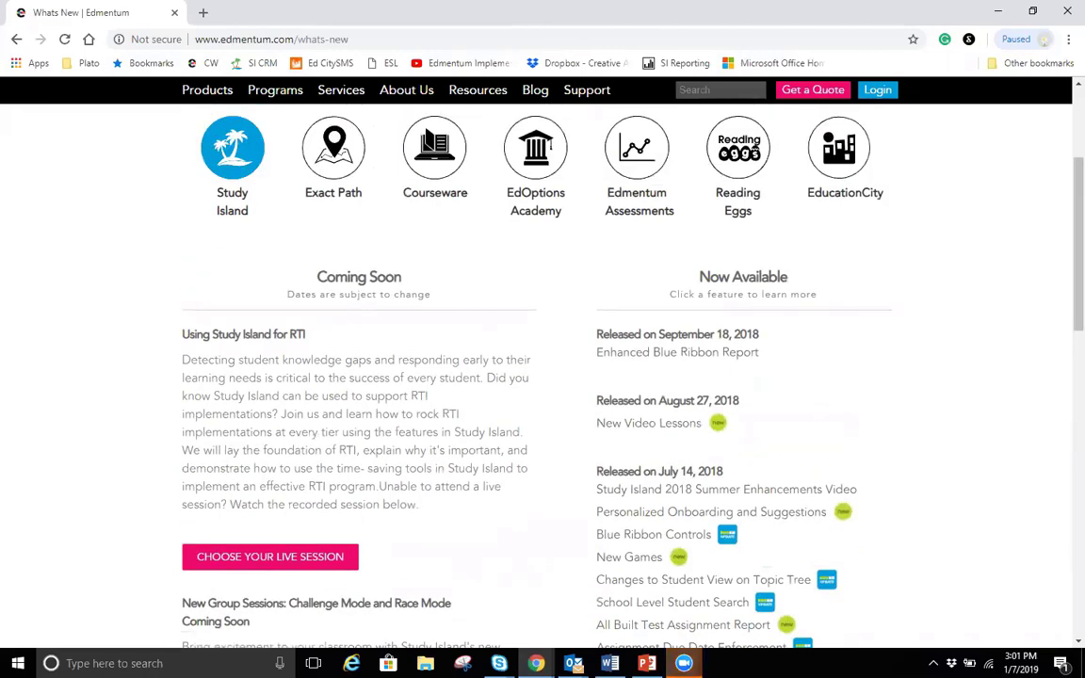